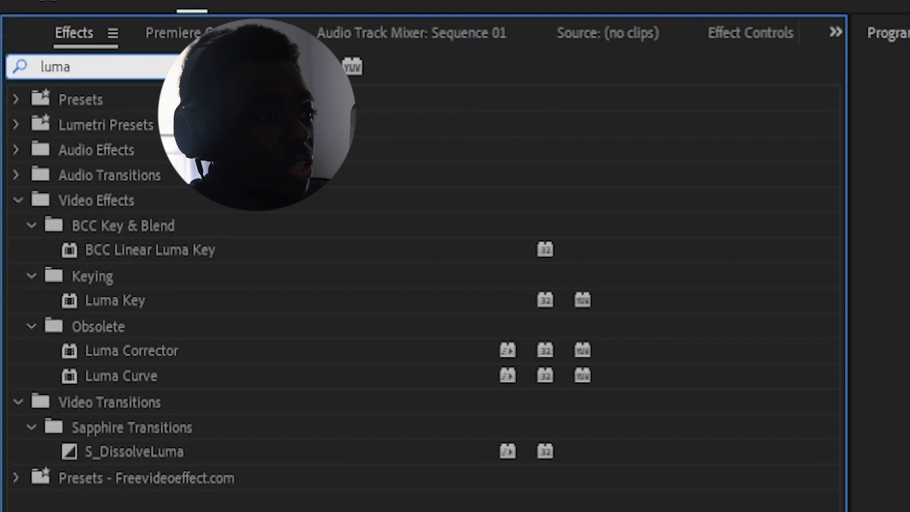
# Step: Apply the Luma Key and Gaussian Blur effects to the first clip on V2
pyautogui.moveTo(174, 306); pyautogui.dragTo(157, 419)
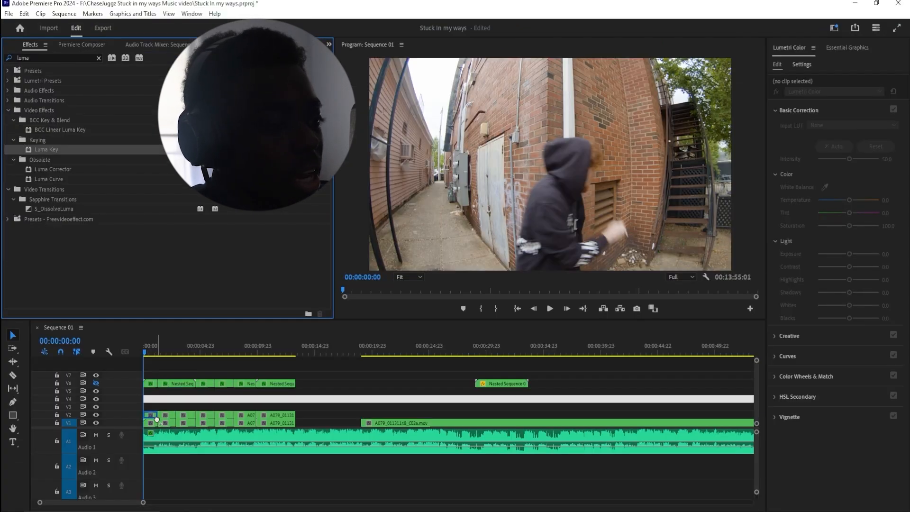
pyautogui.write('g')
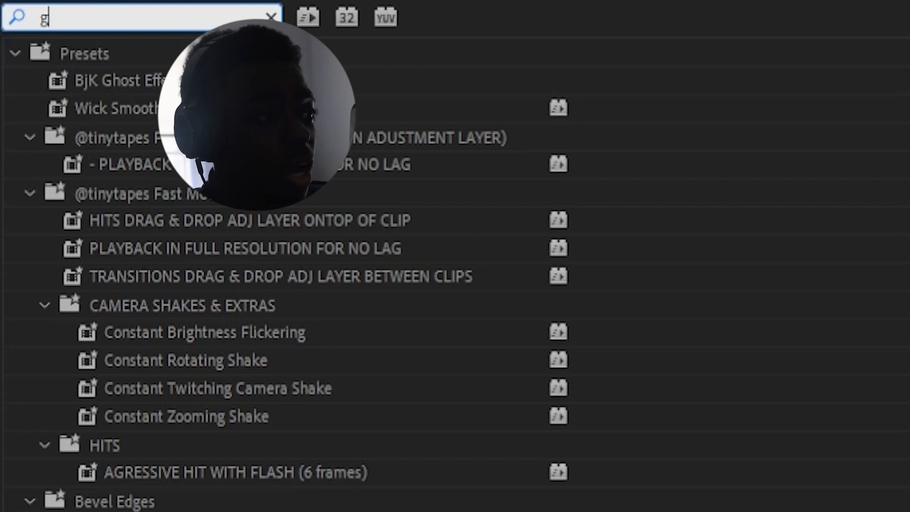
pyautogui.write('auss')
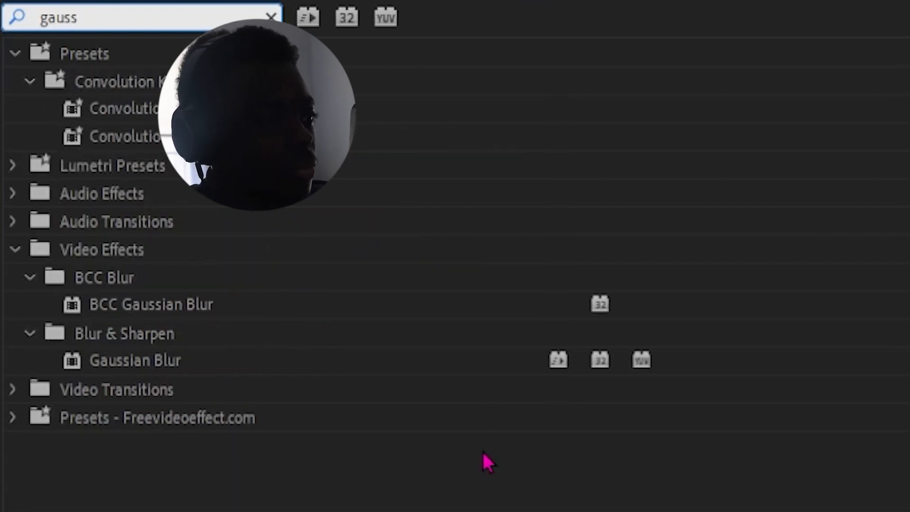
pyautogui.moveTo(158, 359); pyautogui.dragTo(155, 416)
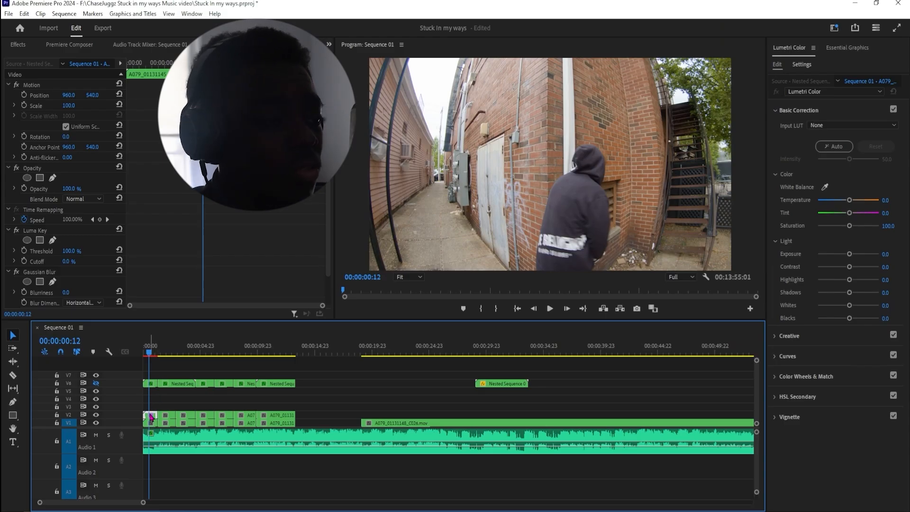
# Step: Set the clip's Luma Key cutoff to 81%, hiding track V1 to judge the key and showing it again
pyautogui.scroll(-2, 140, 259)
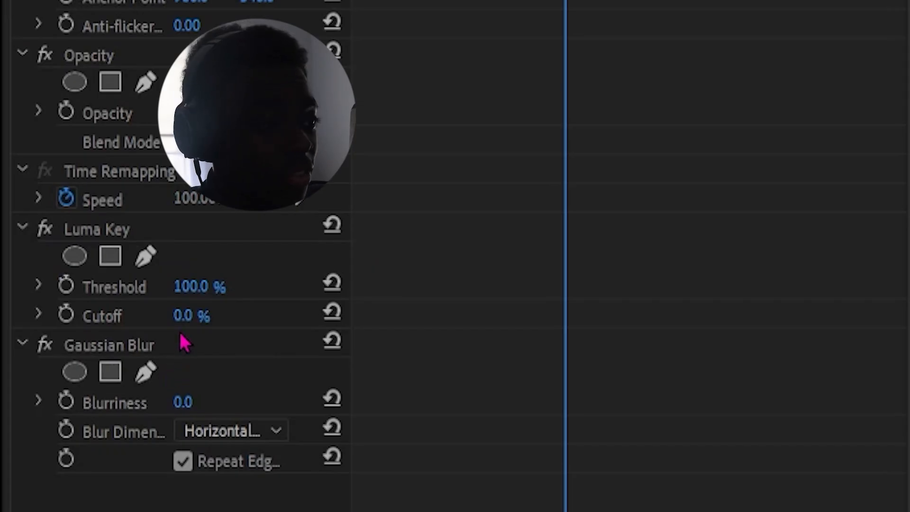
pyautogui.moveTo(183, 316); pyautogui.dragTo(209, 313)
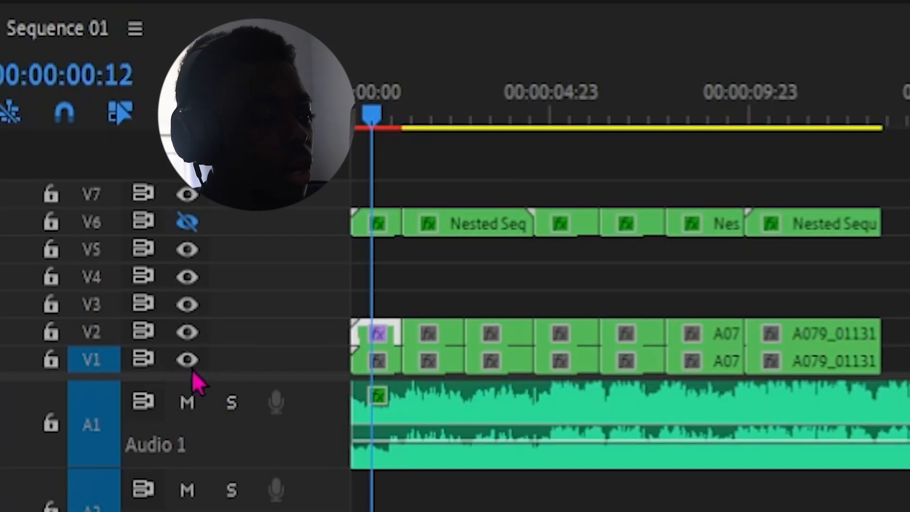
pyautogui.click(96, 423)
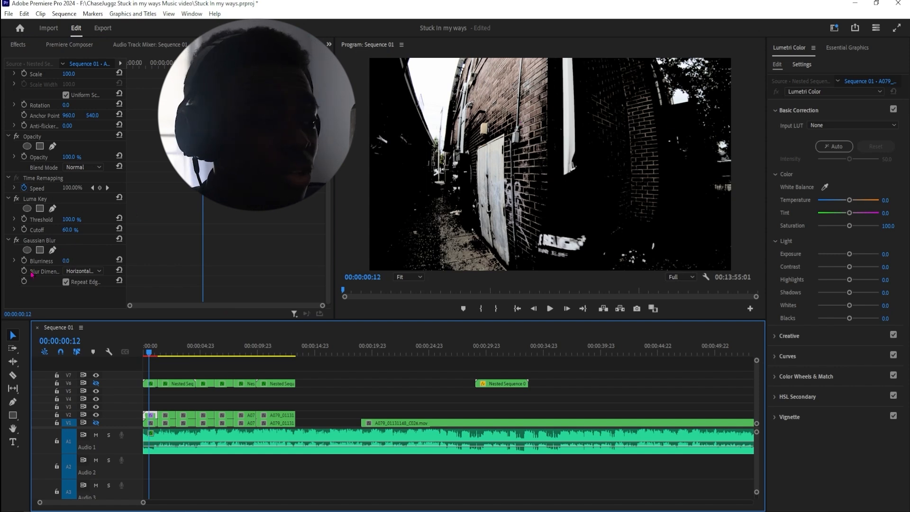
pyautogui.moveTo(70, 230); pyautogui.dragTo(93, 224)
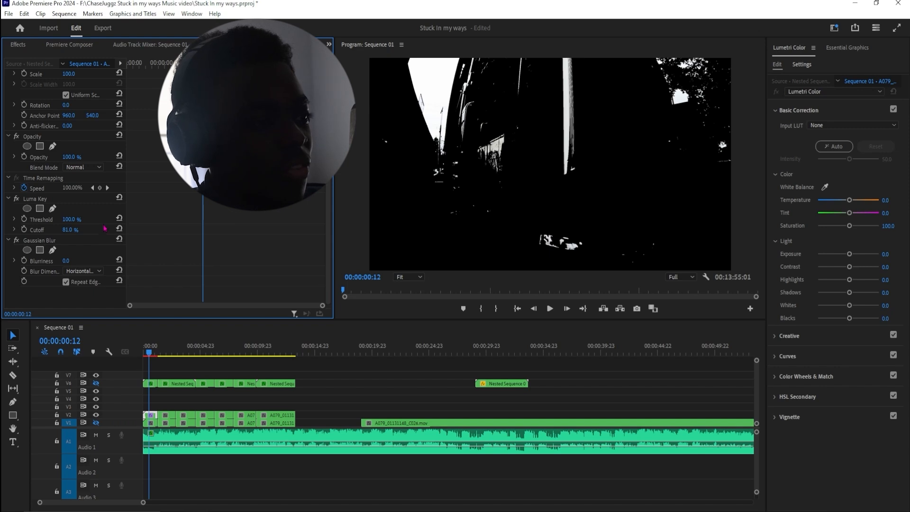
pyautogui.click(96, 422)
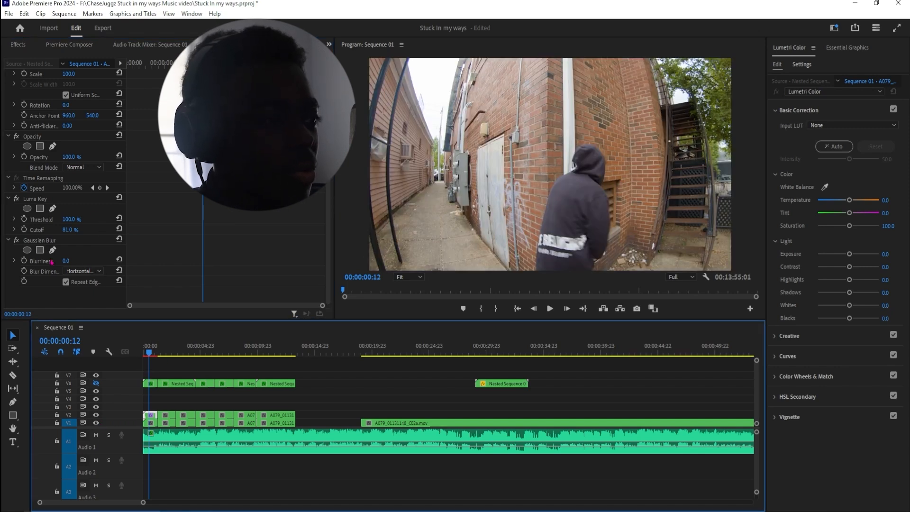
# Step: Set the Gaussian Blur's blurriness to 40 on the first V2 clip
pyautogui.click(64, 261)
pyautogui.moveTo(65, 260)
pyautogui.mouseDown()
pyautogui.moveTo(98, 261)
pyautogui.moveTo(74, 260)
pyautogui.mouseUp()
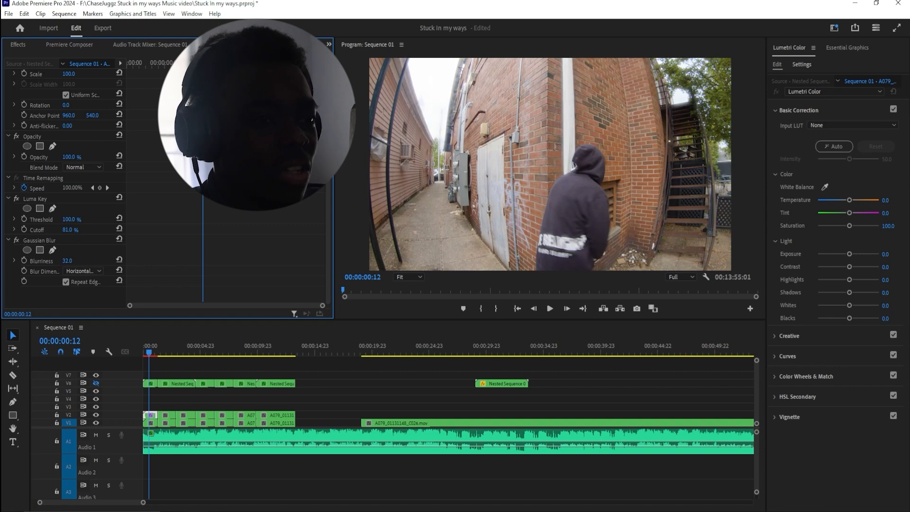
pyautogui.click(71, 261)
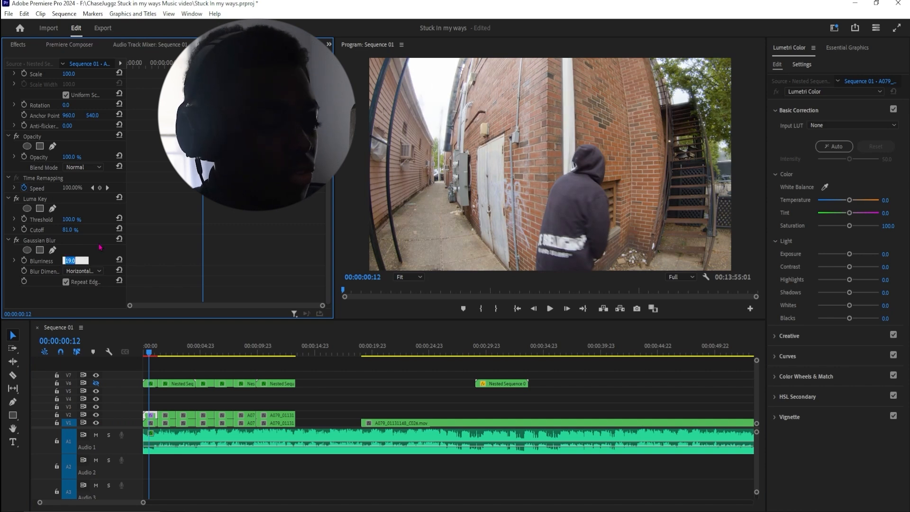
pyautogui.write('40')
pyautogui.press('Return')
pyautogui.click(100, 247)
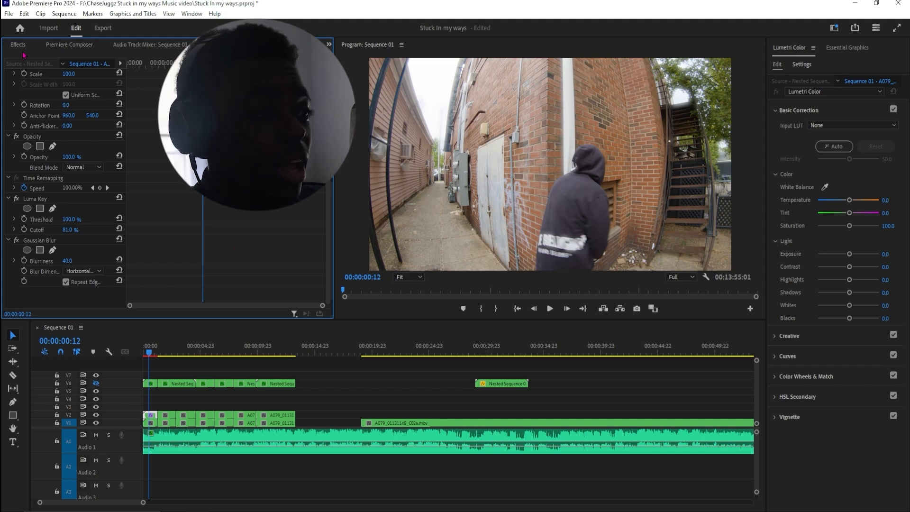
pyautogui.click(55, 199)
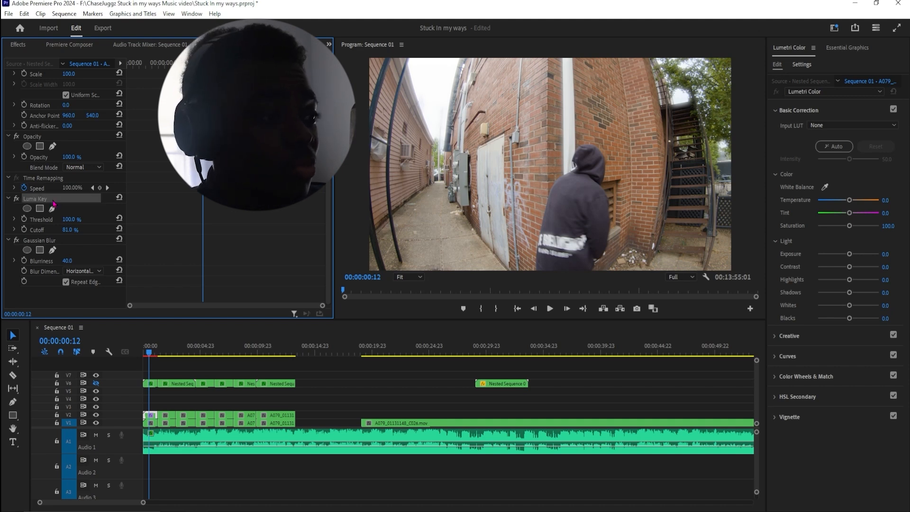
pyautogui.click(44, 241)
pyautogui.hotkey('shift', '3')
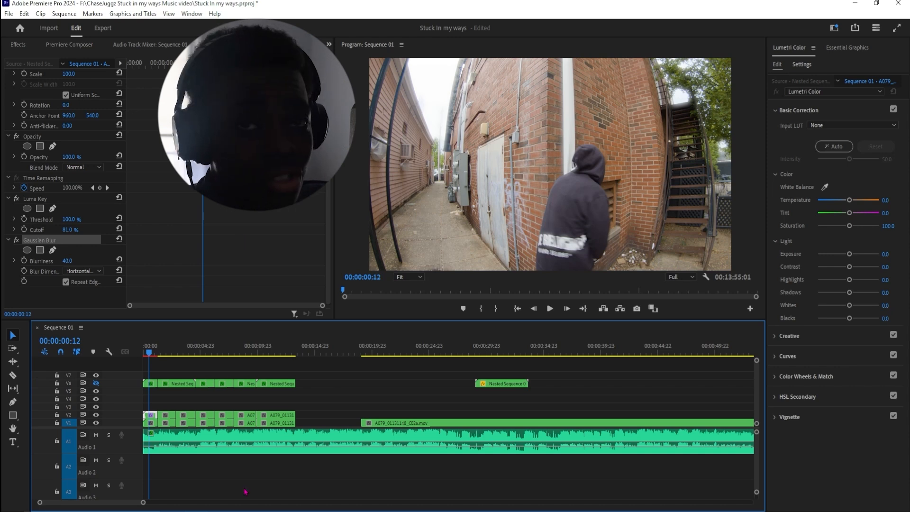
pyautogui.click(159, 406)
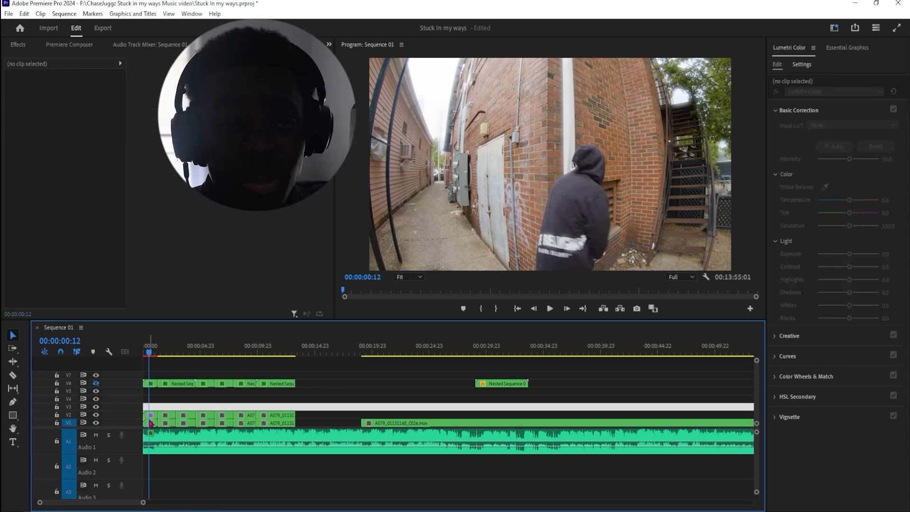
# Step: Create a 1920 × 1080 adjustment layer at 23.976 fps and place it on V3 over the first clip, matching that clip's length
pyautogui.click(70, 44)
pyautogui.click(329, 44)
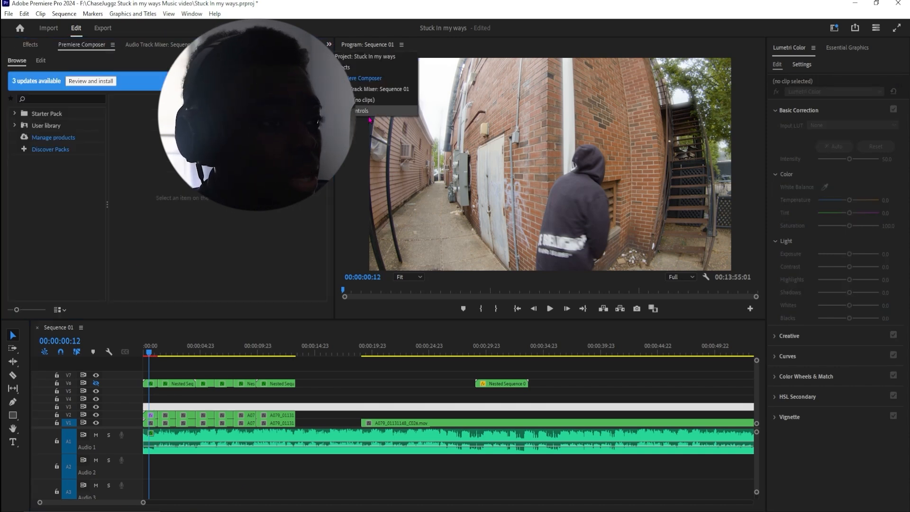
pyautogui.click(363, 61)
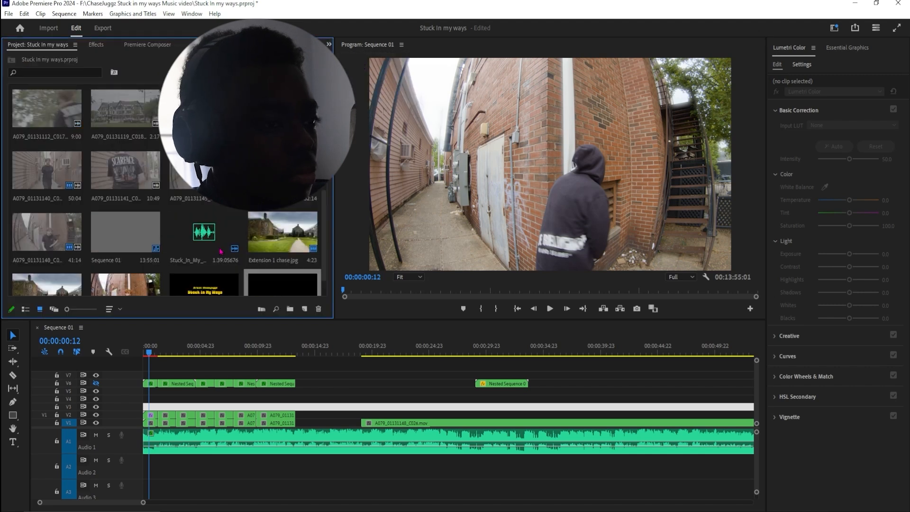
pyautogui.scroll(-2, 222, 251)
pyautogui.click(304, 309)
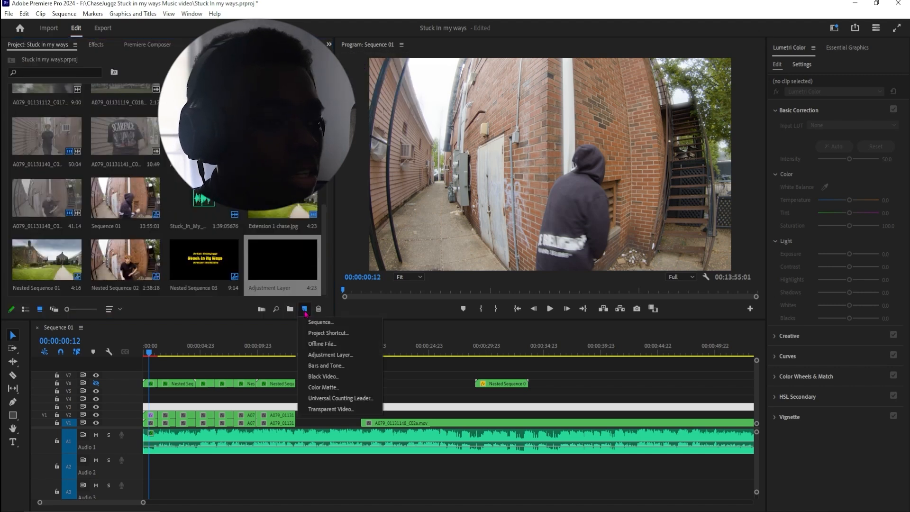
pyautogui.click(351, 355)
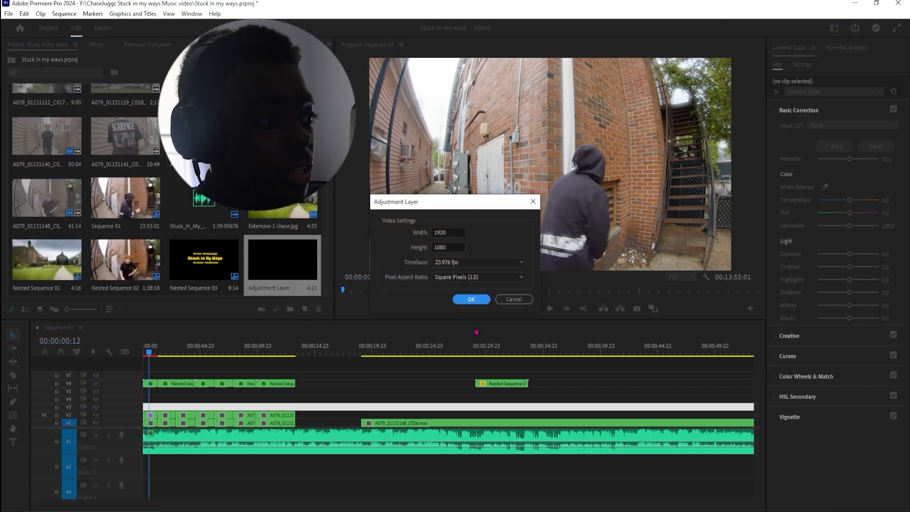
pyautogui.click(475, 303)
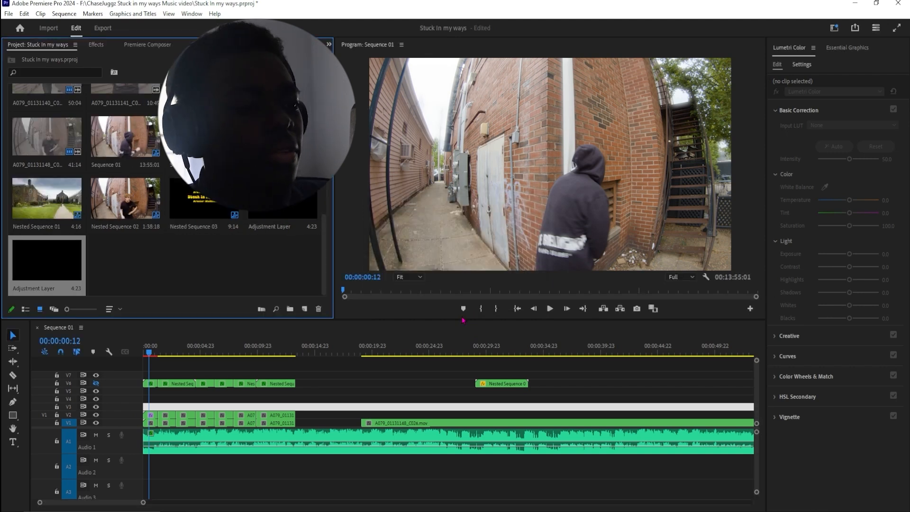
pyautogui.moveTo(84, 274); pyautogui.dragTo(180, 403)
# Step: Search the effects for "channel blur" and apply Channel Blur to the adjustment layer on V3
pyautogui.click(97, 45)
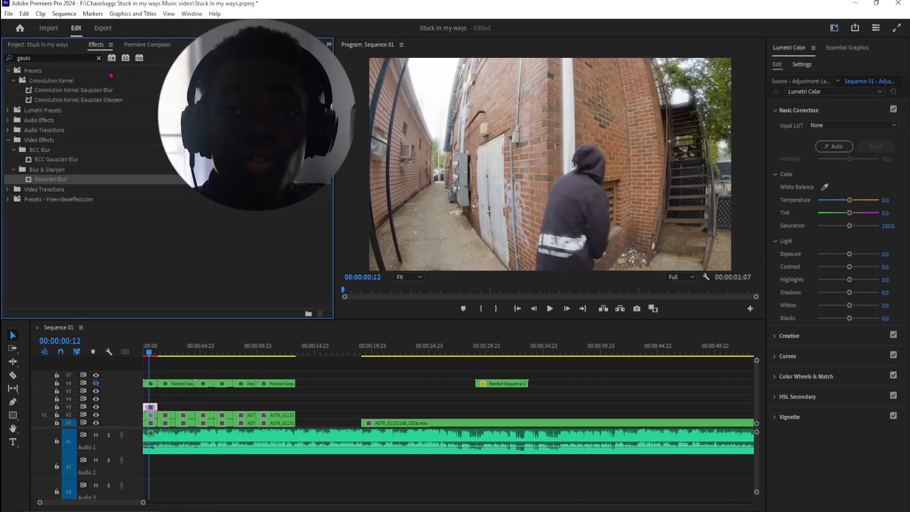
pyautogui.doubleClick(28, 57)
pyautogui.write('cha')
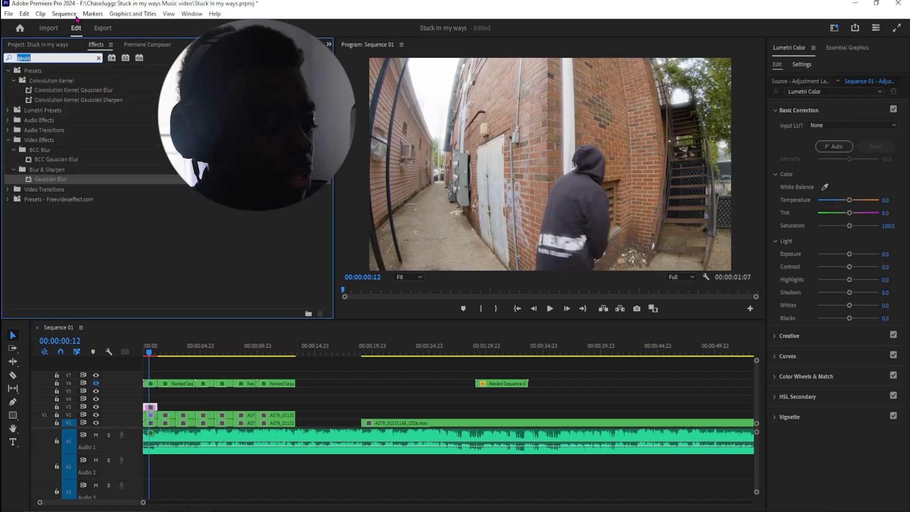
pyautogui.write('nnel blur')
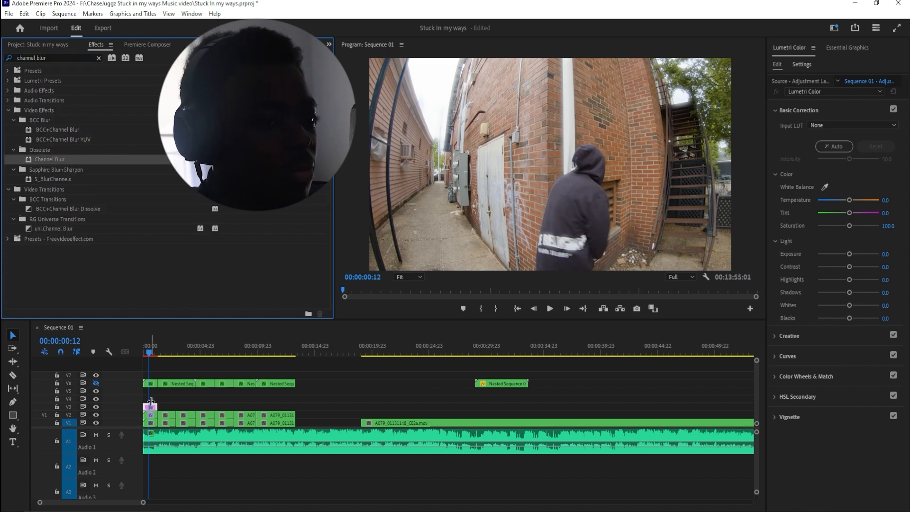
pyautogui.moveTo(151, 402); pyautogui.dragTo(151, 406)
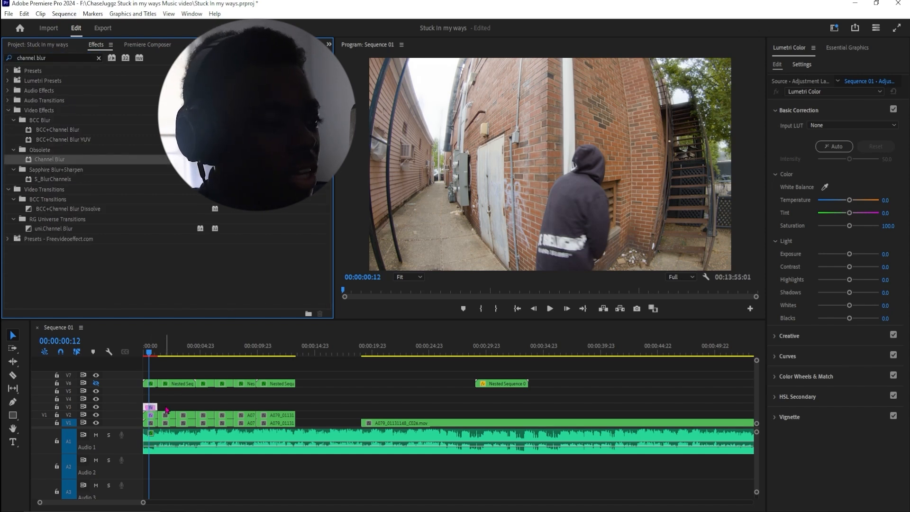
# Step: Try different red blurriness values in the adjustment layer's Channel Blur and settle on 21
pyautogui.click(59, 45)
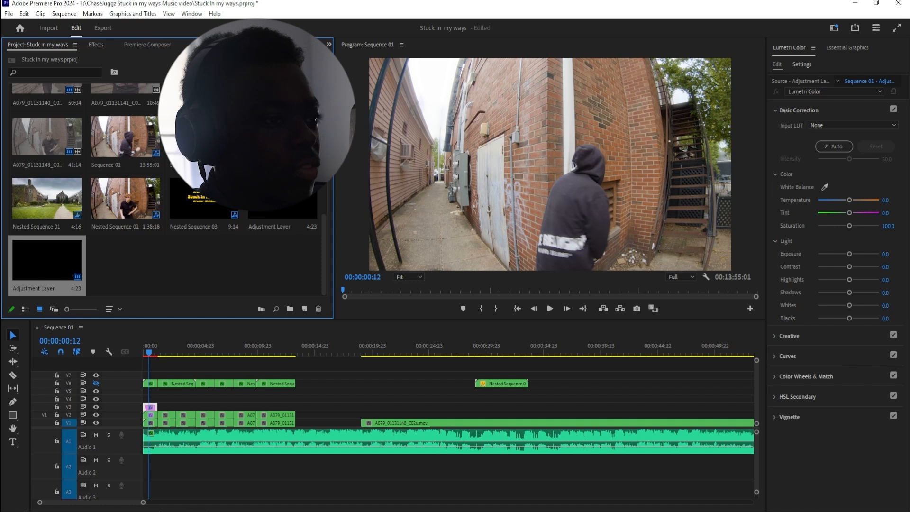
pyautogui.hotkey('shift', '5')
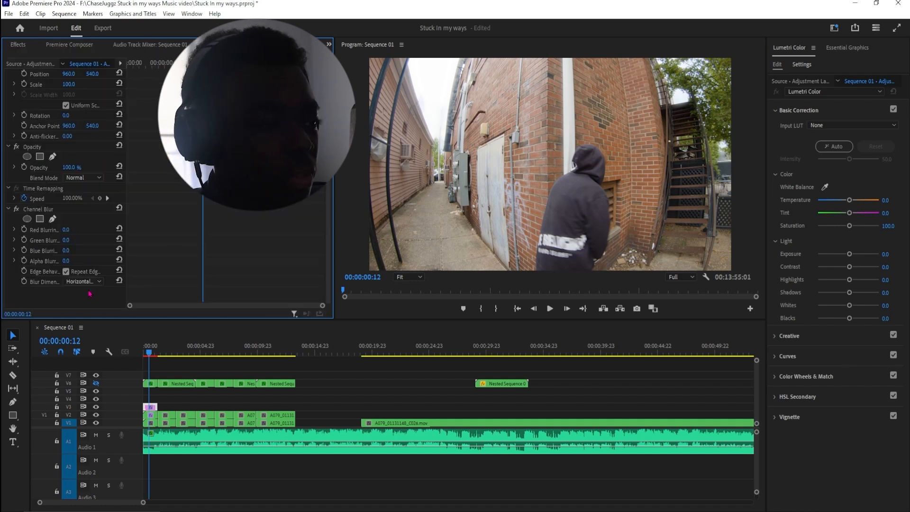
pyautogui.click(66, 230)
pyautogui.write('10')
pyautogui.press('Return')
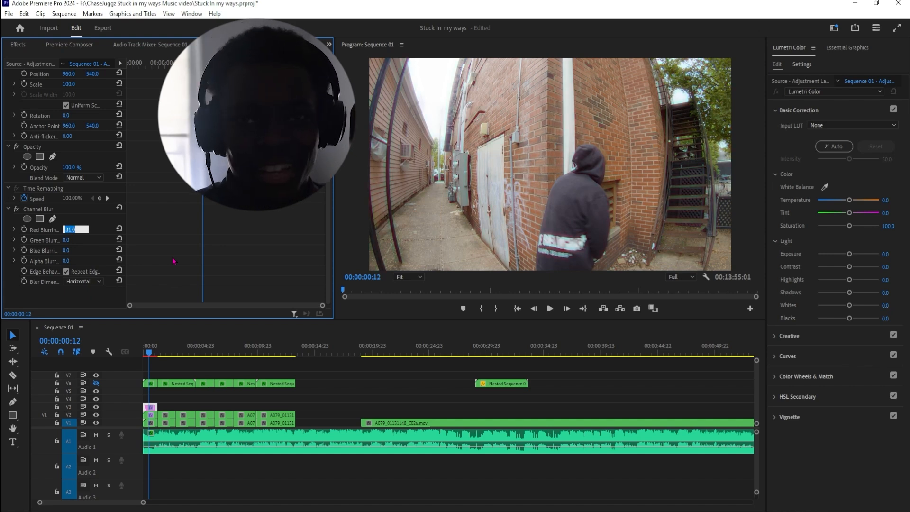
pyautogui.write('77')
pyautogui.press('Return')
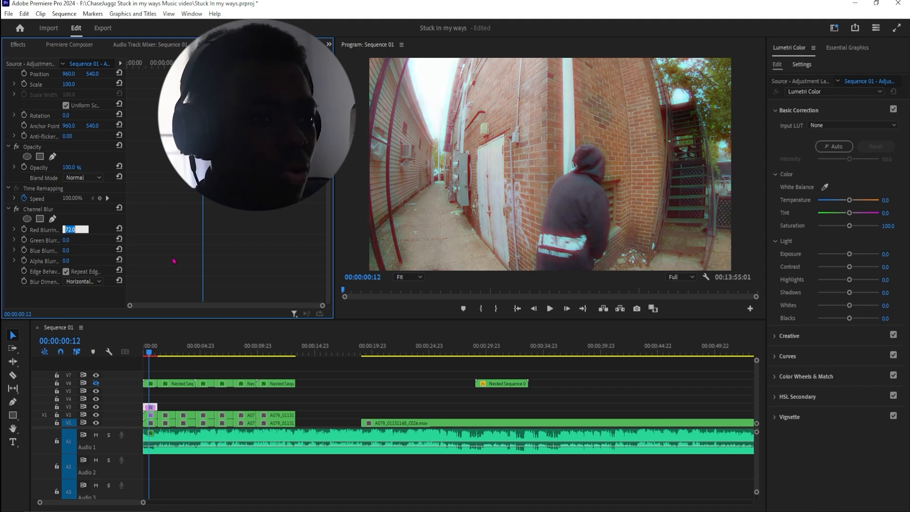
pyautogui.write('0')
pyautogui.press('Return')
pyautogui.write('14')
pyautogui.press('Return')
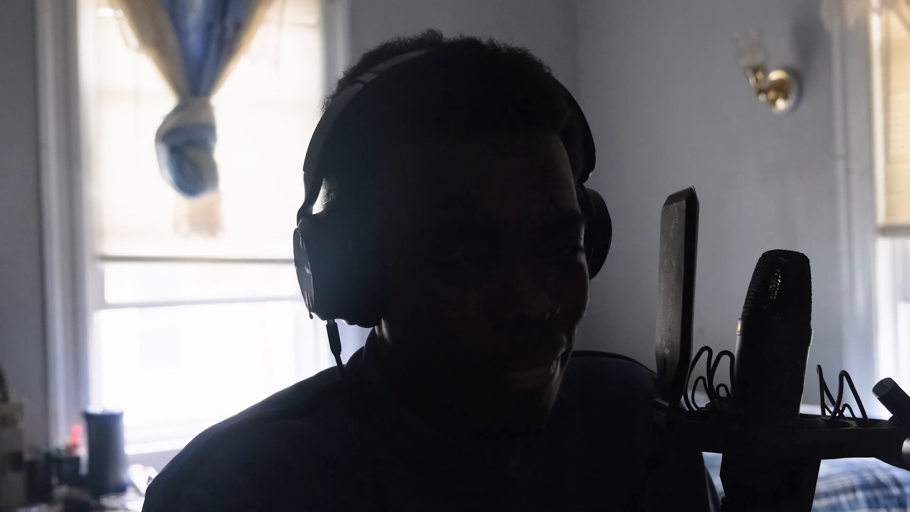
pyautogui.write('19')
pyautogui.press('Return')
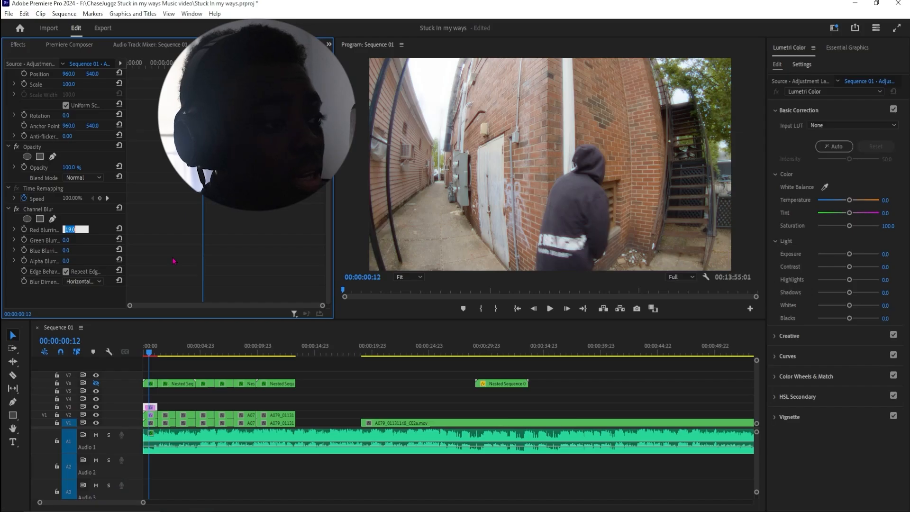
# Step: Play the beginning of the sequence to preview the combined blur effects
pyautogui.click(144, 353)
pyautogui.press('space')
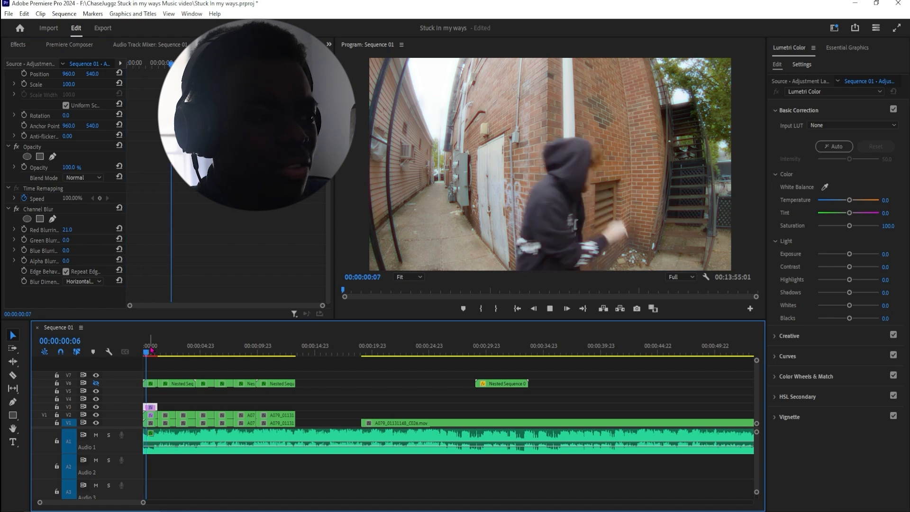
pyautogui.press('space')
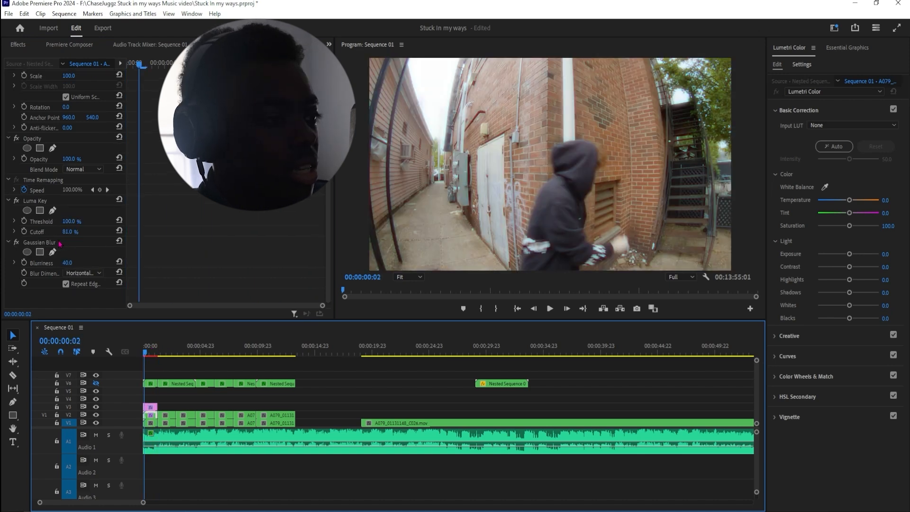
# Step: Copy Luma Key and Gaussian Blur together from the first V2 clip and paste them onto the remaining V2 clips
pyautogui.click(60, 243)
pyautogui.scroll(-1, 85, 203)
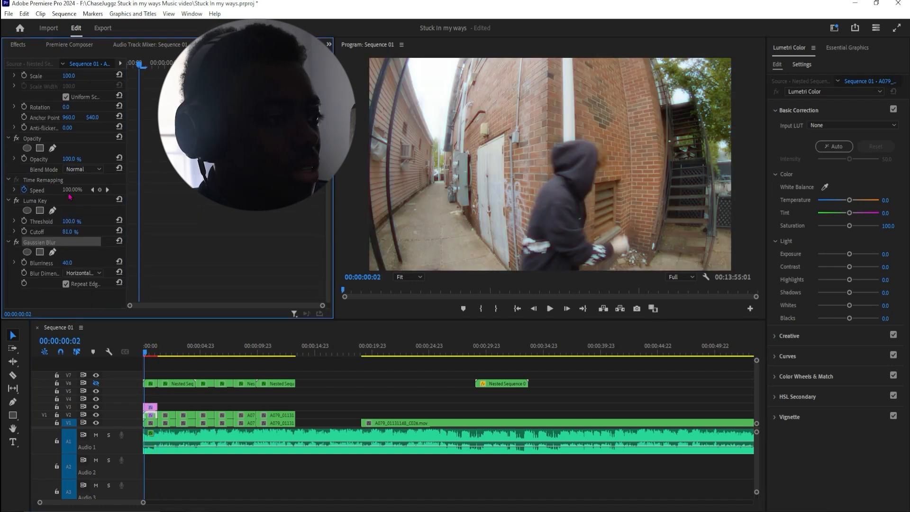
pyautogui.keyDown('ctrl'); pyautogui.click(59, 199); pyautogui.keyUp('ctrl')
pyautogui.rightClick(60, 197)
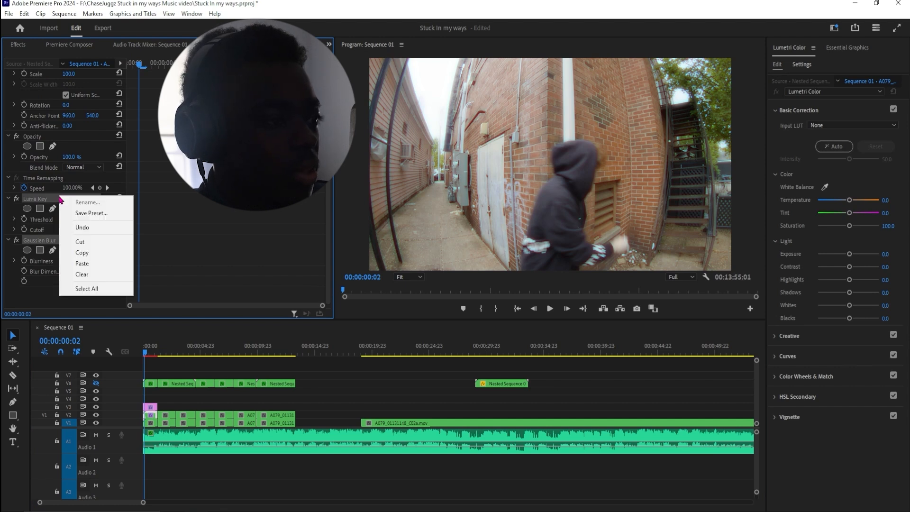
pyautogui.click(97, 256)
pyautogui.moveTo(310, 401); pyautogui.dragTo(162, 413)
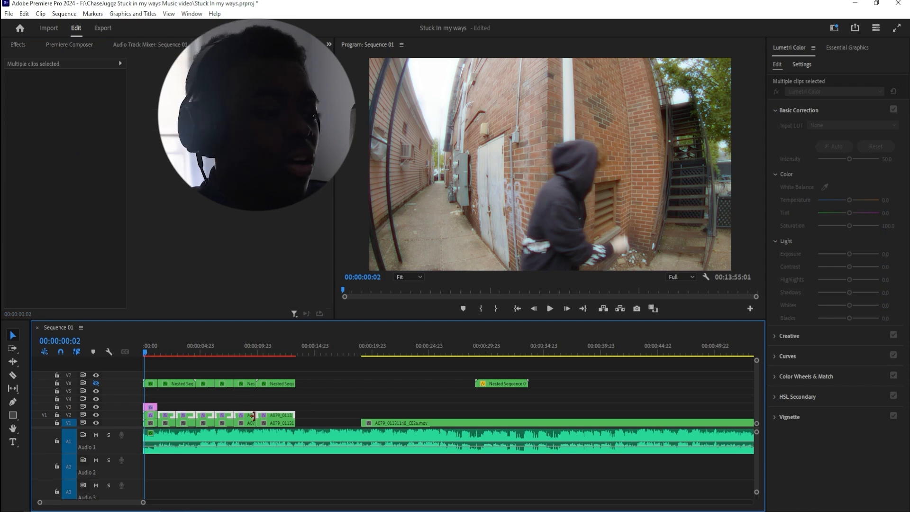
# Step: Extend the adjustment layer on V3 so it spans all the edited clips below it
pyautogui.moveTo(158, 407); pyautogui.dragTo(294, 402)
pyautogui.click(221, 403)
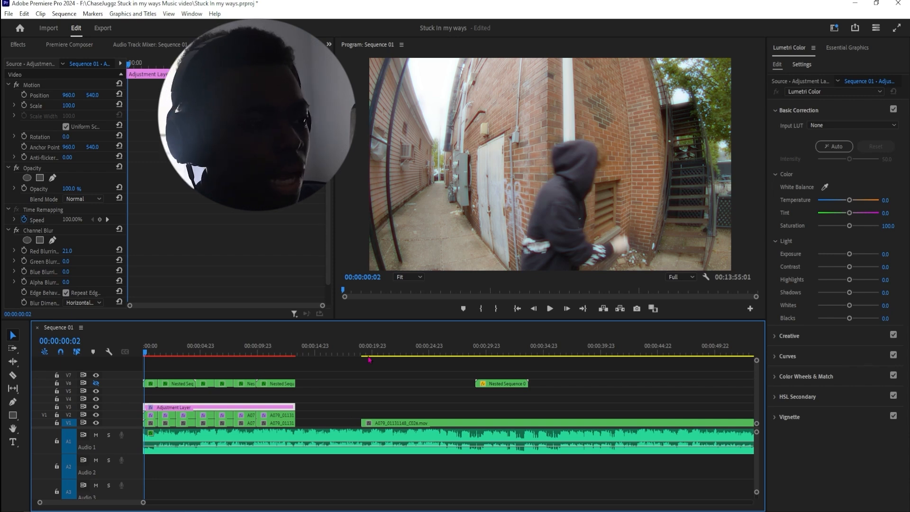
# Step: Mark the sequence's out point at 00:00:13:11, just past the edited clips, and play the marked range from the start
pyautogui.moveTo(314, 349); pyautogui.dragTo(297, 349)
pyautogui.click(496, 309)
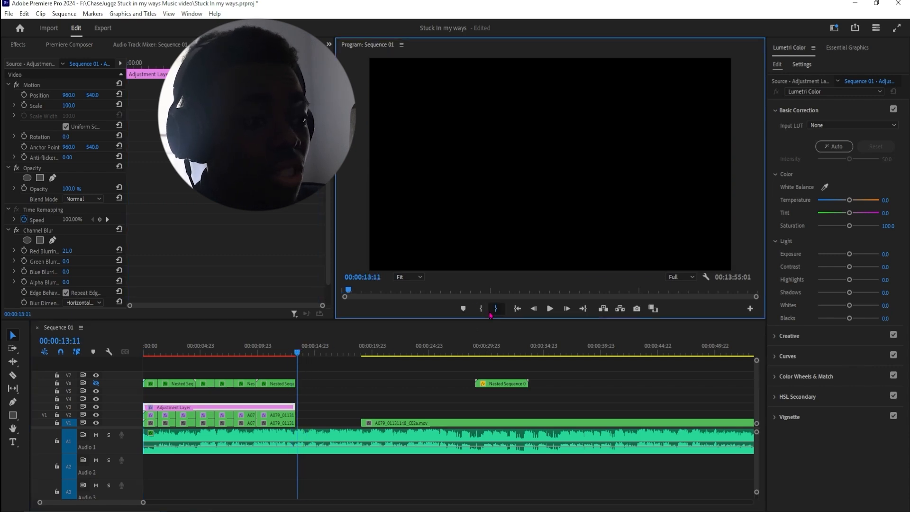
pyautogui.press('Home')
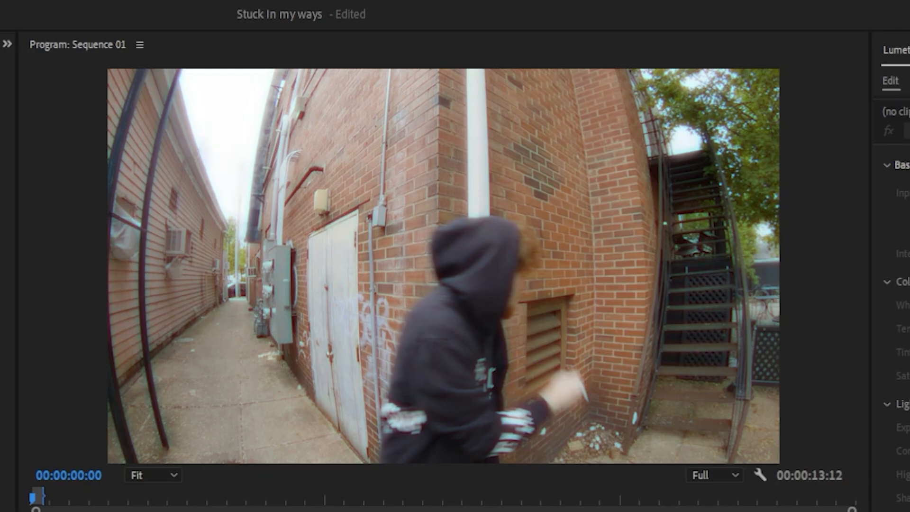
pyautogui.press('space')
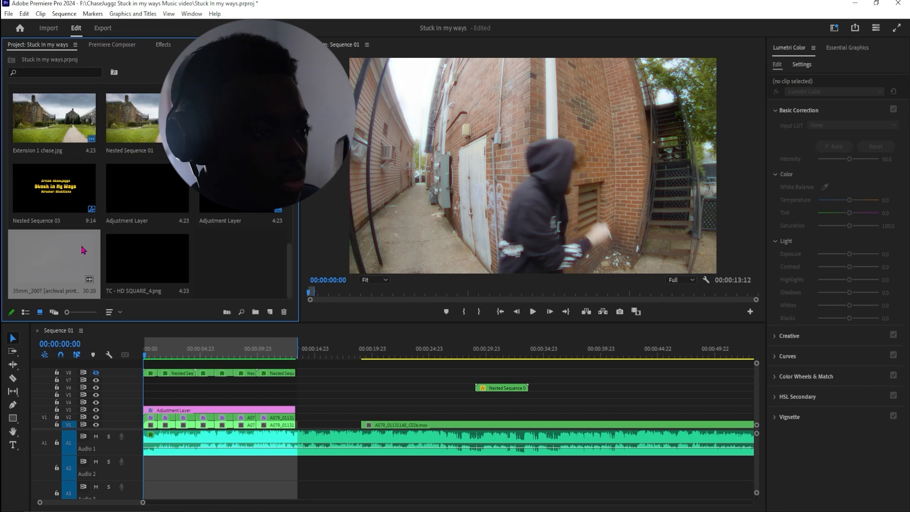
# Step: Place TC - HD SQUARE_4.png on V4 above the adjustment layer and extend it to the end of the edited clips
pyautogui.click(156, 264)
pyautogui.moveTo(156, 263); pyautogui.dragTo(203, 402)
pyautogui.moveTo(208, 402); pyautogui.dragTo(297, 402)
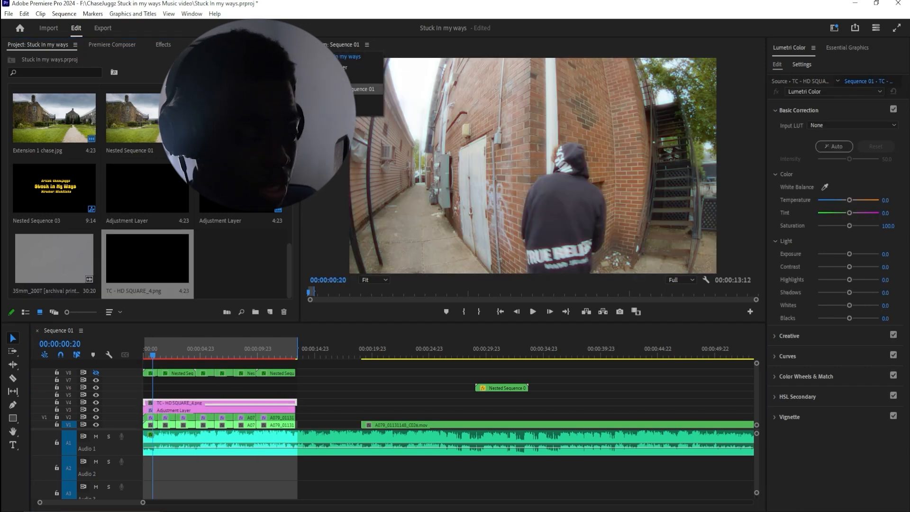
# Step: Show the effect settings of the TC - HD SQUARE_4.png overlay and set its uniform scale to 26
pyautogui.click(358, 90)
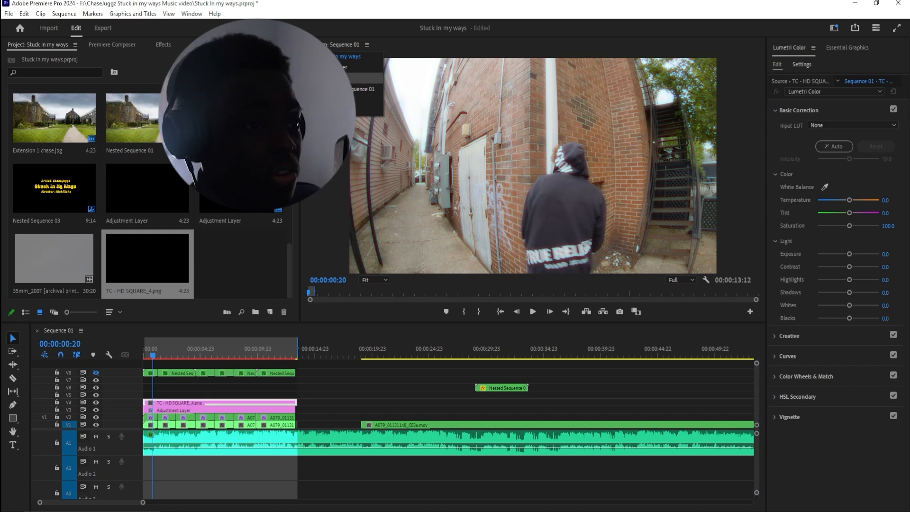
pyautogui.click(163, 45)
pyautogui.click(332, 44)
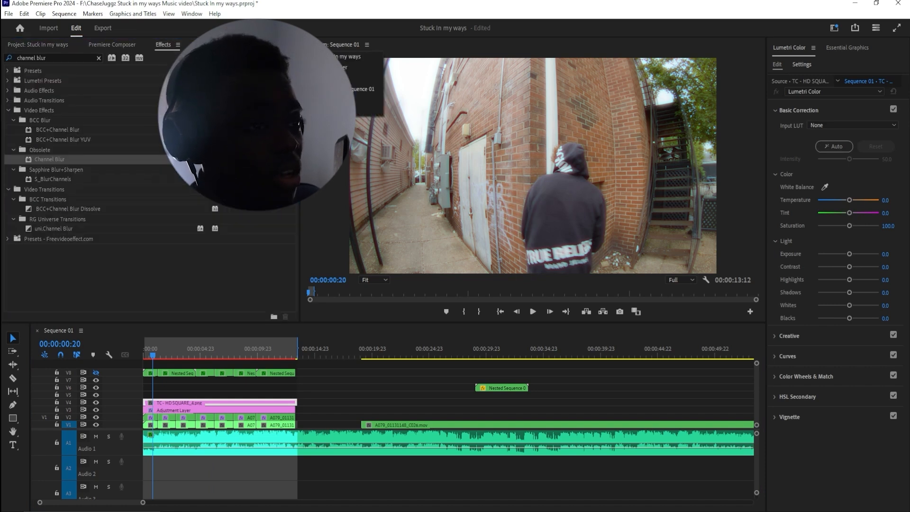
pyautogui.hotkey('shift', '5')
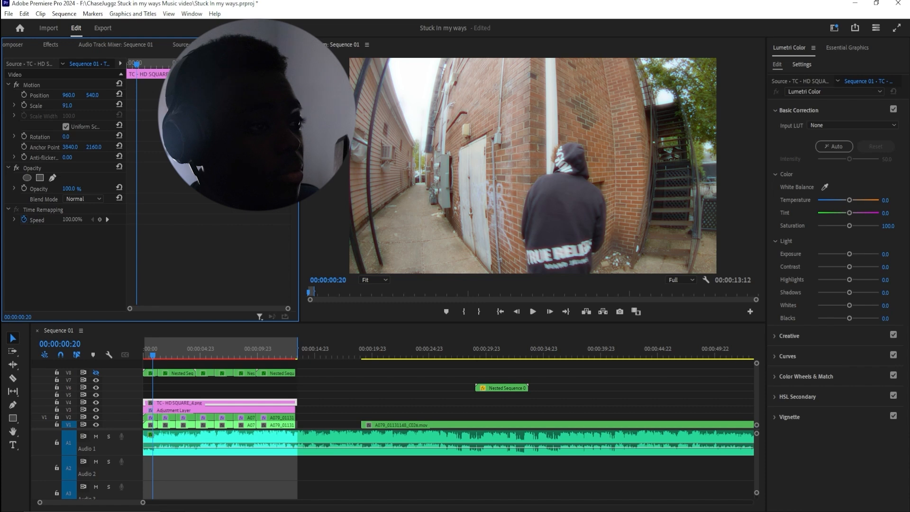
pyautogui.moveTo(67, 105); pyautogui.dragTo(48, 105)
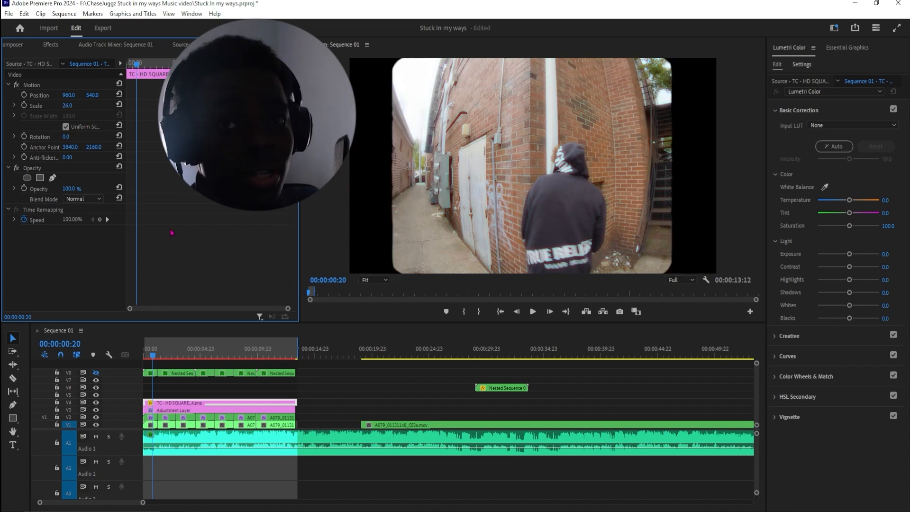
# Step: Turn off the frame overlay's uniform scaling, set scale width 33 and scale height 25, and set its horizontal position to 963
pyautogui.click(66, 127)
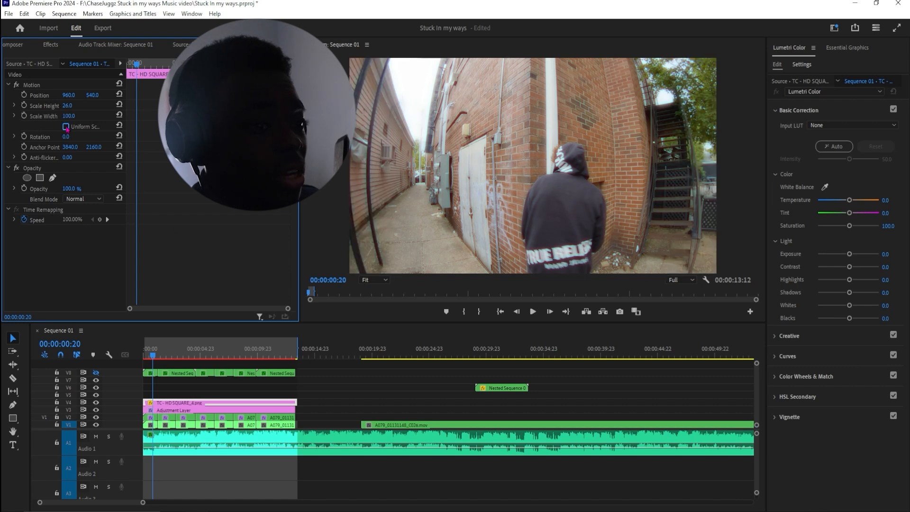
pyautogui.moveTo(67, 105); pyautogui.dragTo(58, 106)
pyautogui.hotkey('ctrl', 'z')
pyautogui.click(69, 116)
pyautogui.write('27')
pyautogui.press('Return')
pyautogui.moveTo(67, 116); pyautogui.dragTo(70, 115)
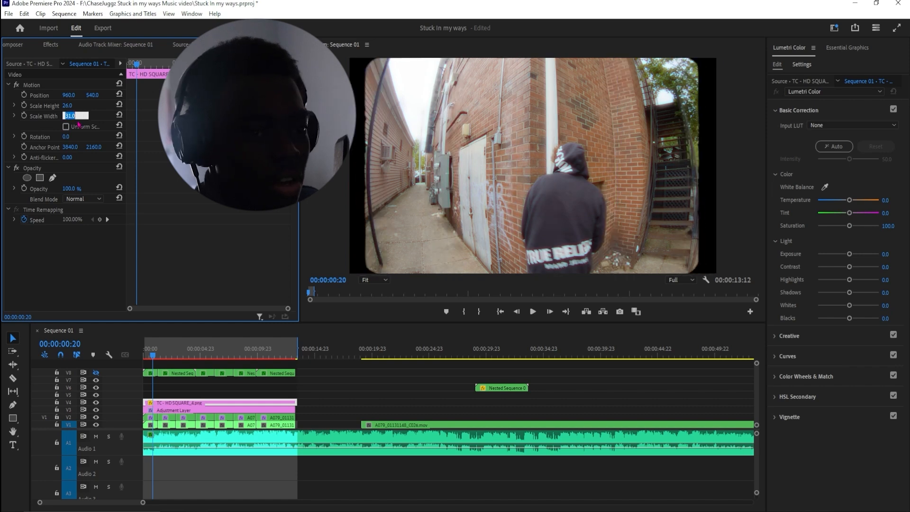
pyautogui.press('Up')
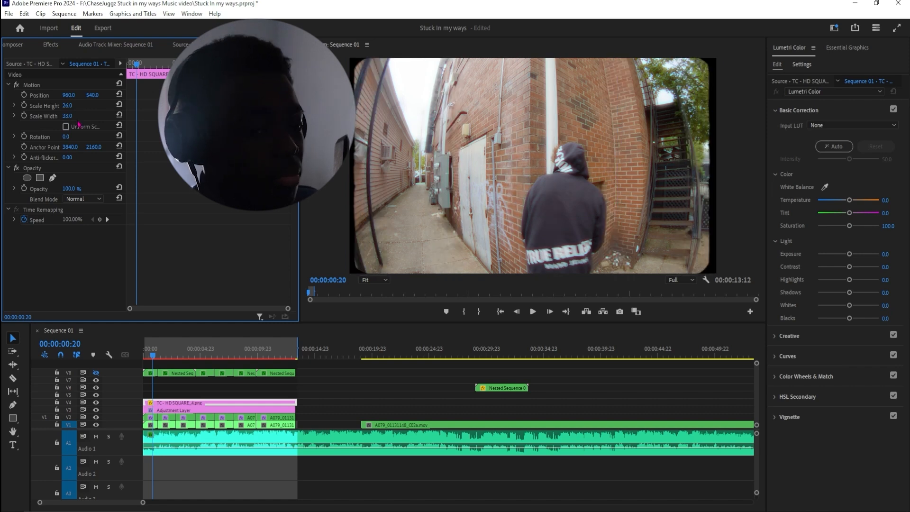
pyautogui.press('Down')
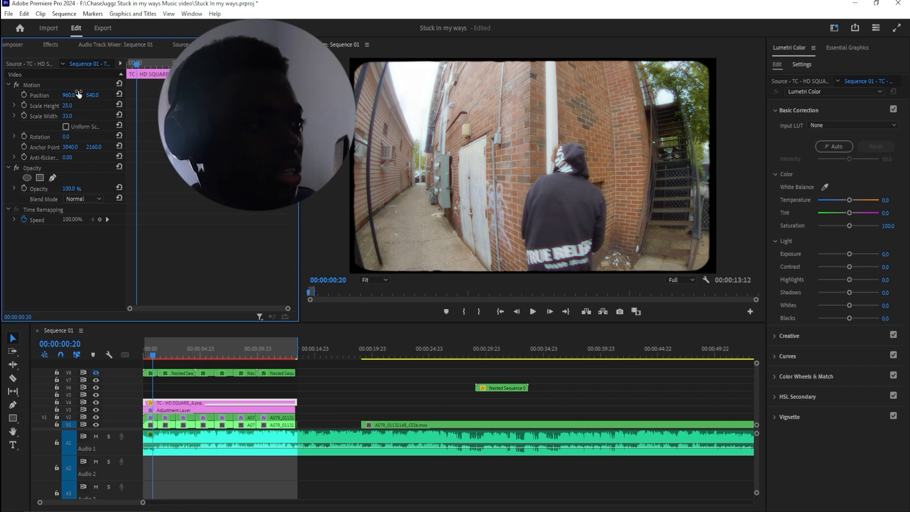
pyautogui.write('963')
pyautogui.press('Return')
# Step: Place the 35mm_200T archival print grain clip on V5 and trim it to the end of the edited clips
pyautogui.click(21, 45)
pyautogui.moveTo(54, 263); pyautogui.dragTo(291, 388)
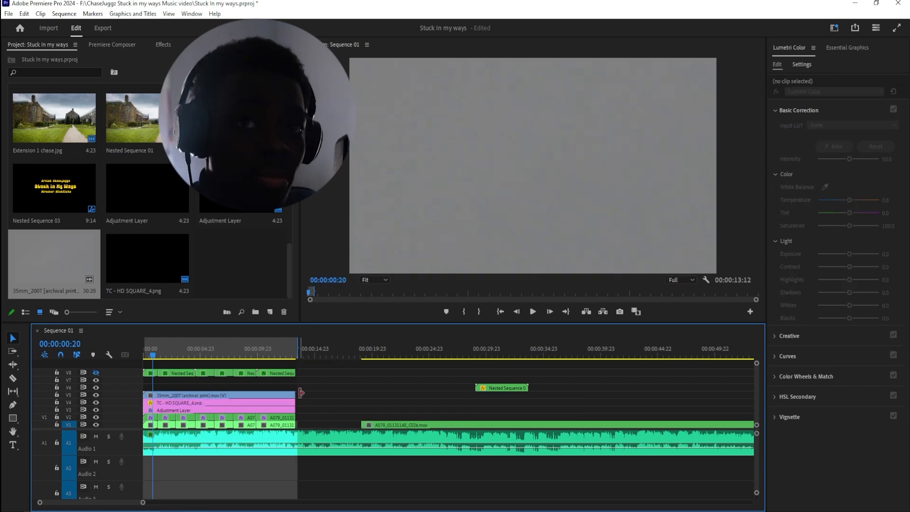
# Step: Try different blend modes on the 35mm_200T grain clip and settle on Linear Light
pyautogui.click(310, 102)
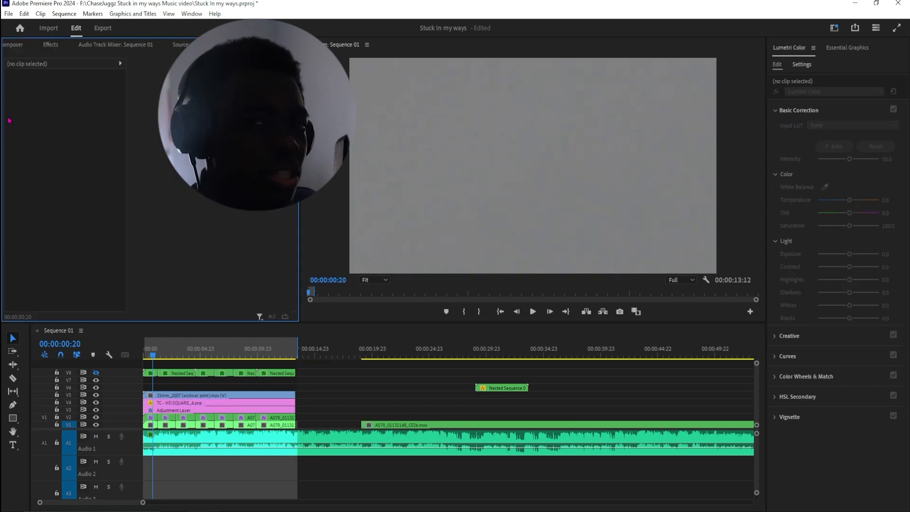
pyautogui.click(215, 397)
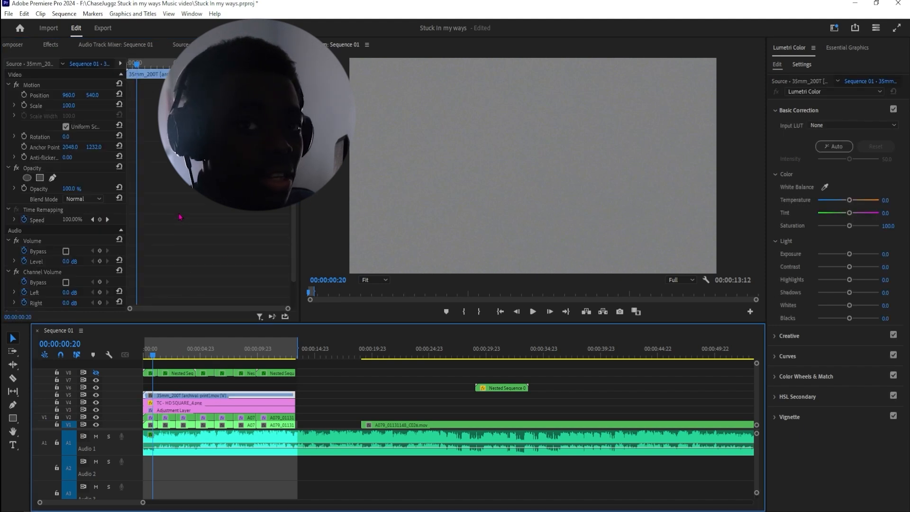
pyautogui.click(95, 199)
pyautogui.click(96, 200)
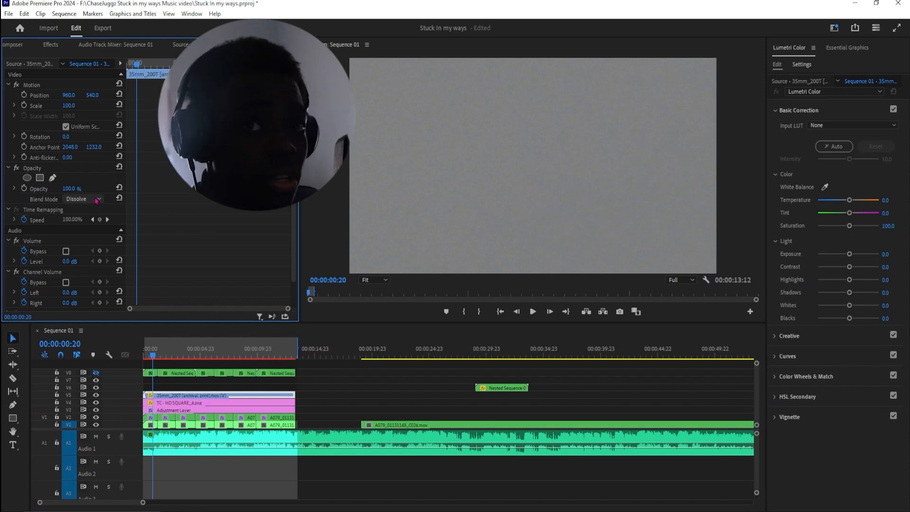
pyautogui.scroll(-1, 95, 197)
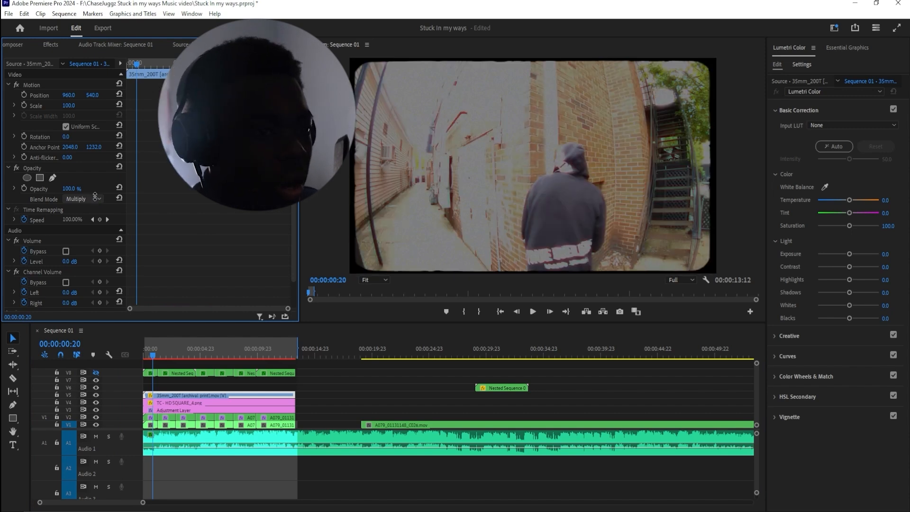
pyautogui.click(95, 197)
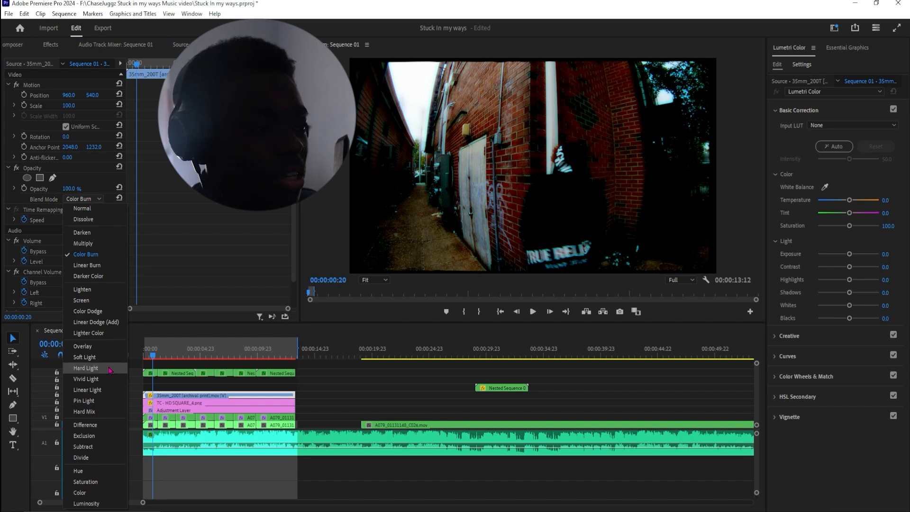
pyautogui.click(109, 390)
# Step: Render the sequence from the in point to the out point
pyautogui.moveTo(152, 356)
pyautogui.mouseDown()
pyautogui.moveTo(170, 356)
pyautogui.moveTo(150, 361)
pyautogui.mouseUp()
pyautogui.click(64, 13)
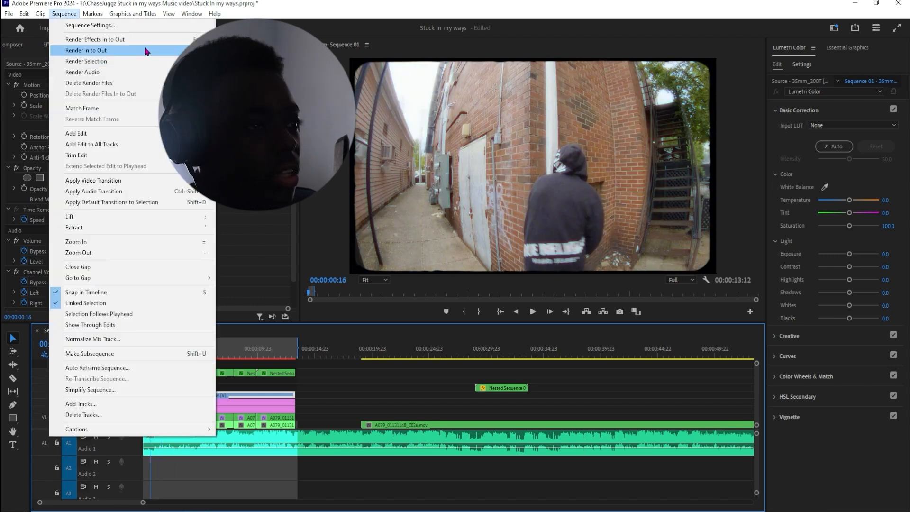
pyautogui.click(114, 49)
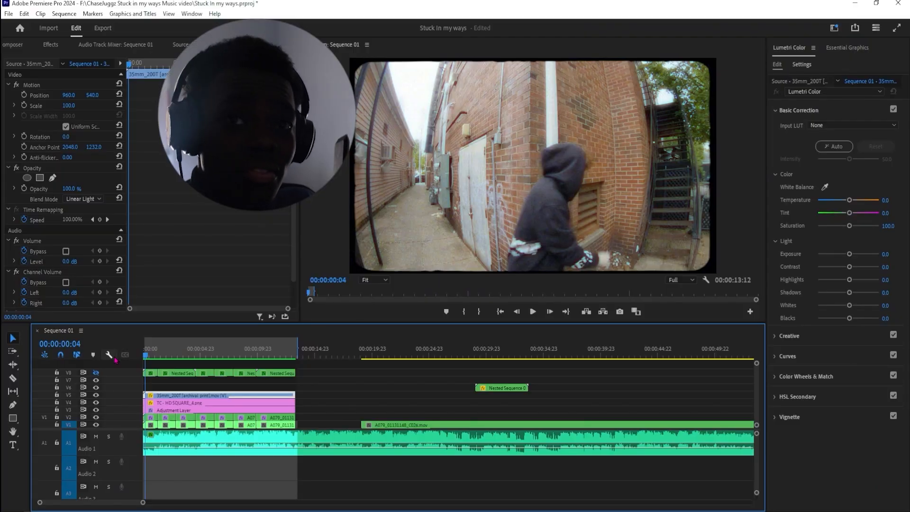
# Step: Save the first V2 clip's Luma Key and Gaussian Blur together as an effect preset named "wicks bloom"
pyautogui.click(160, 418)
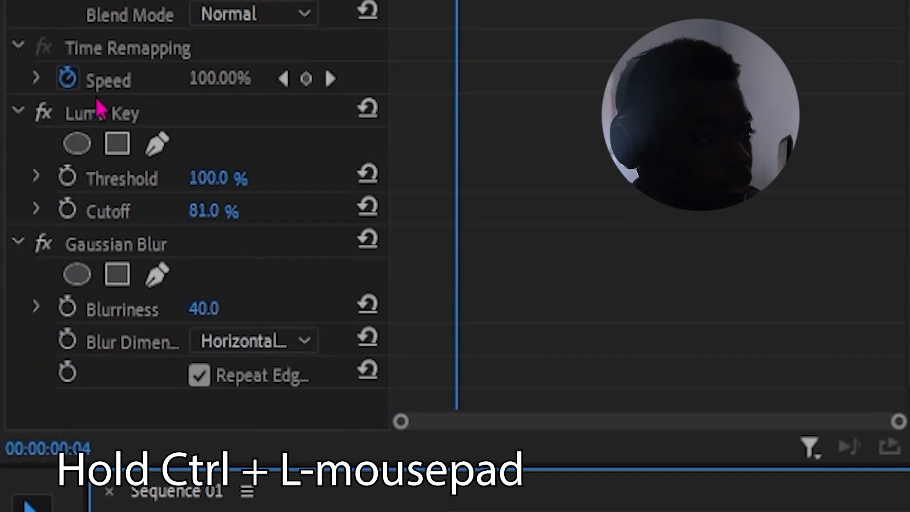
pyautogui.keyDown('ctrl'); pyautogui.click(153, 113); pyautogui.keyUp('ctrl')
pyautogui.keyDown('ctrl'); pyautogui.click(147, 246); pyautogui.keyUp('ctrl')
pyautogui.rightClick(147, 250)
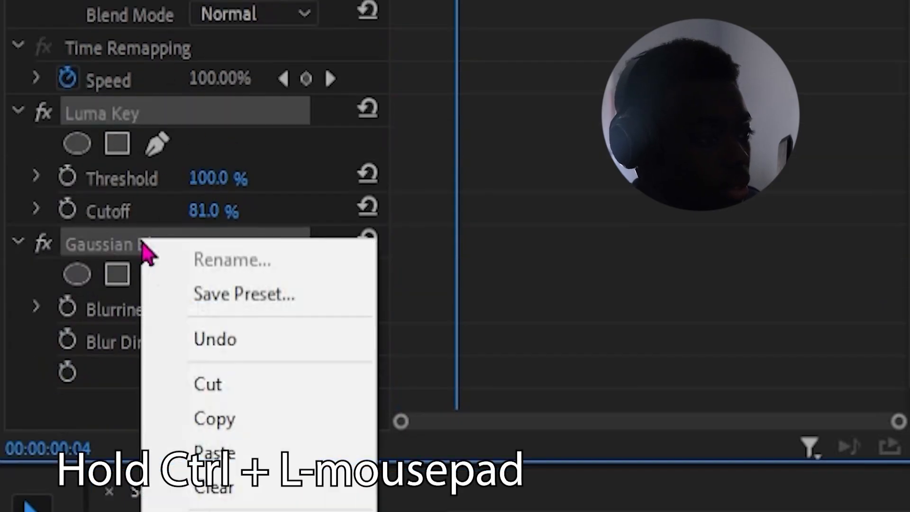
pyautogui.click(265, 303)
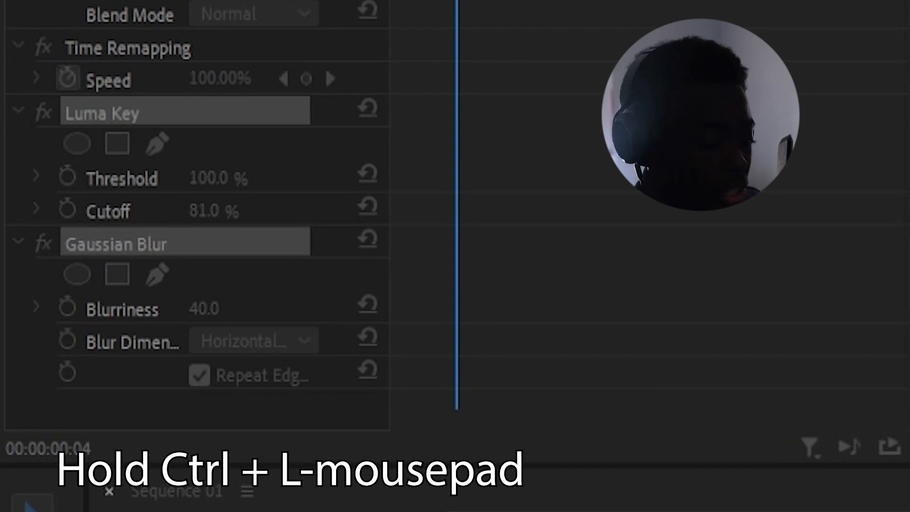
pyautogui.write('wicks')
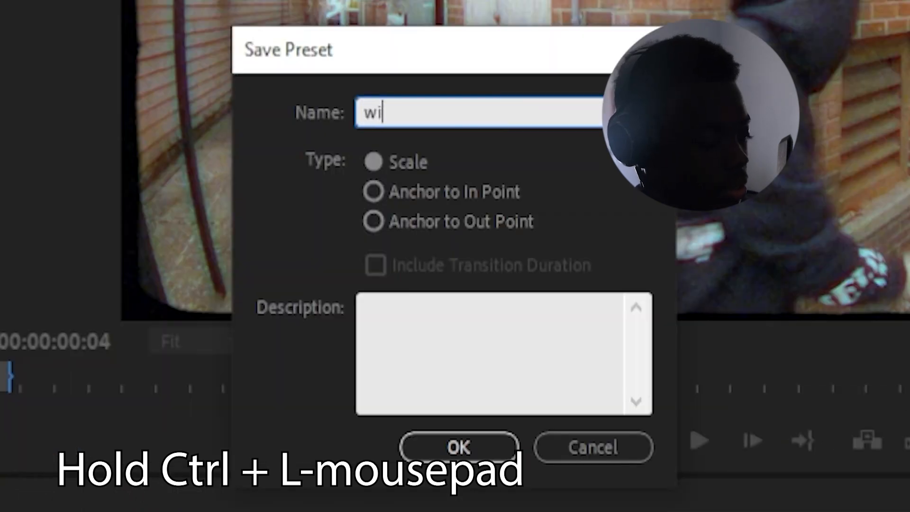
pyautogui.write(' bloom')
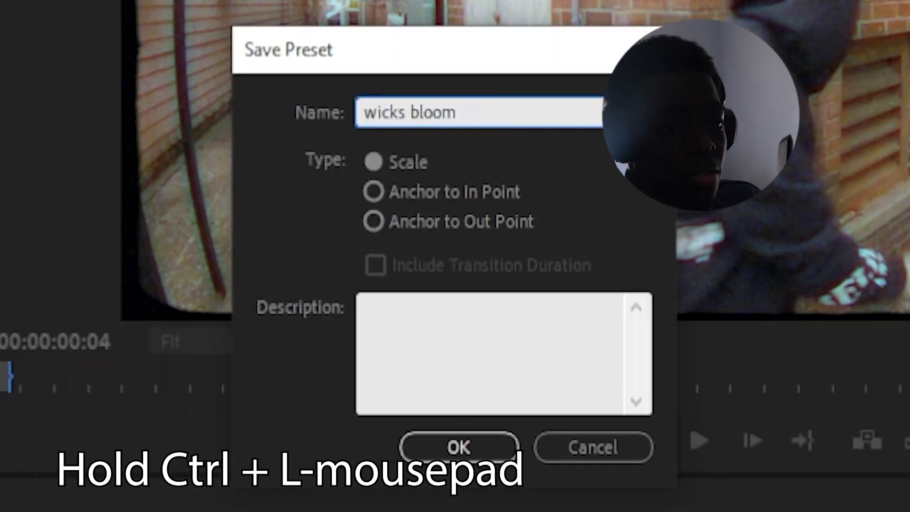
pyautogui.click(459, 447)
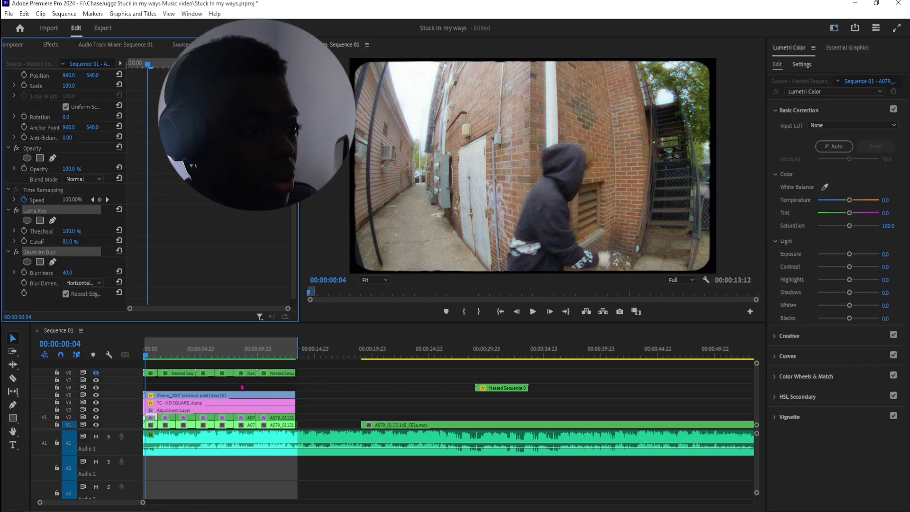
# Step: Save the V3 adjustment layer's Channel Blur as an effect preset with a name starting with "wicks"
pyautogui.click(242, 387)
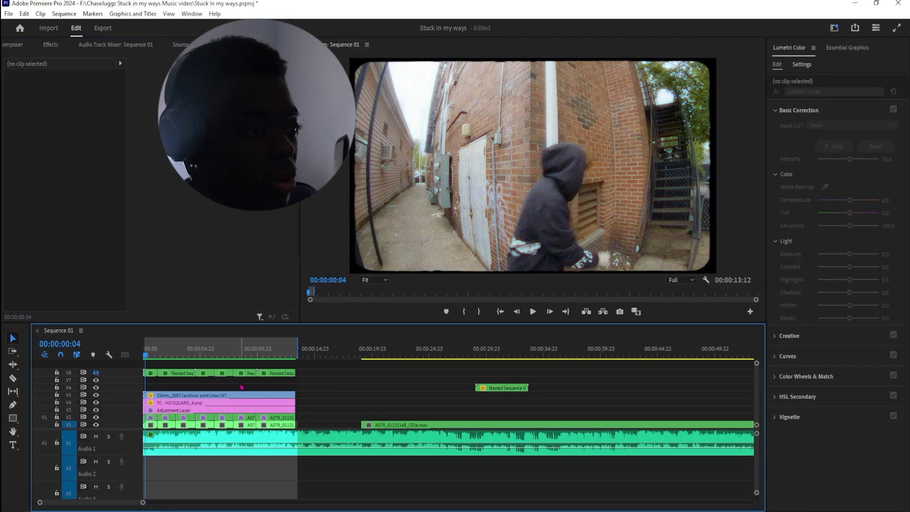
pyautogui.click(164, 410)
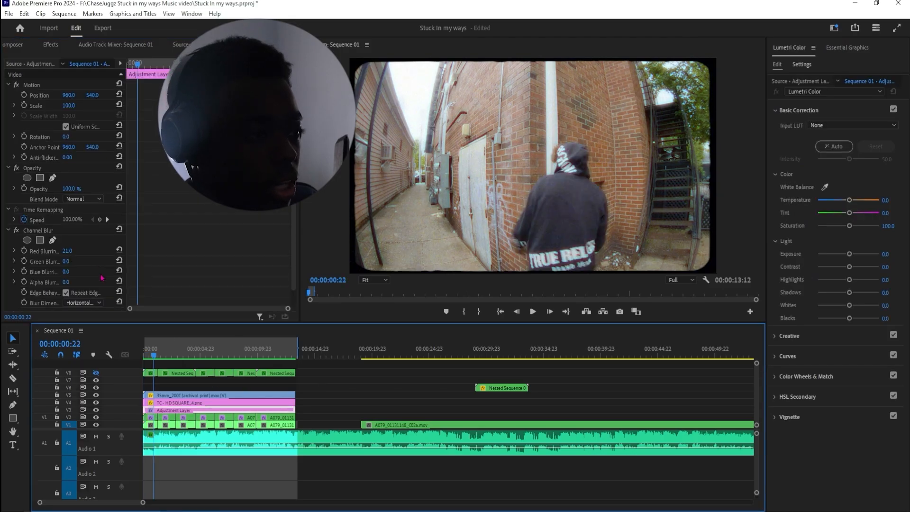
pyautogui.rightClick(88, 211)
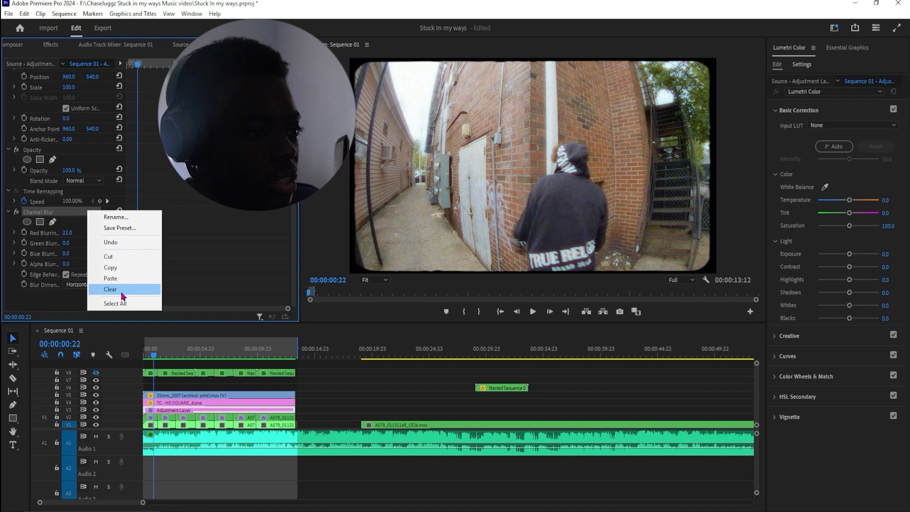
pyautogui.click(131, 229)
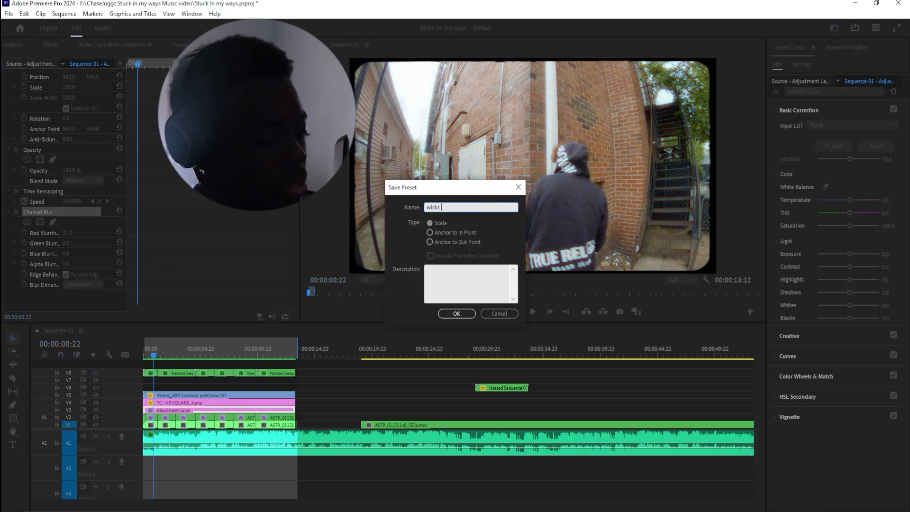
pyautogui.press('Return')
# Step: Search the effects for "wicks ha" to locate the halation preset
pyautogui.click(19, 47)
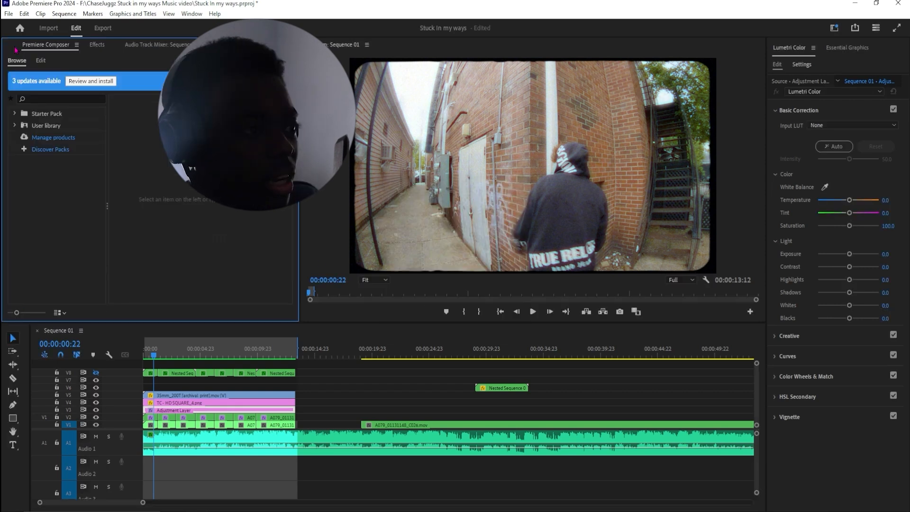
pyautogui.click(98, 45)
pyautogui.click(47, 57)
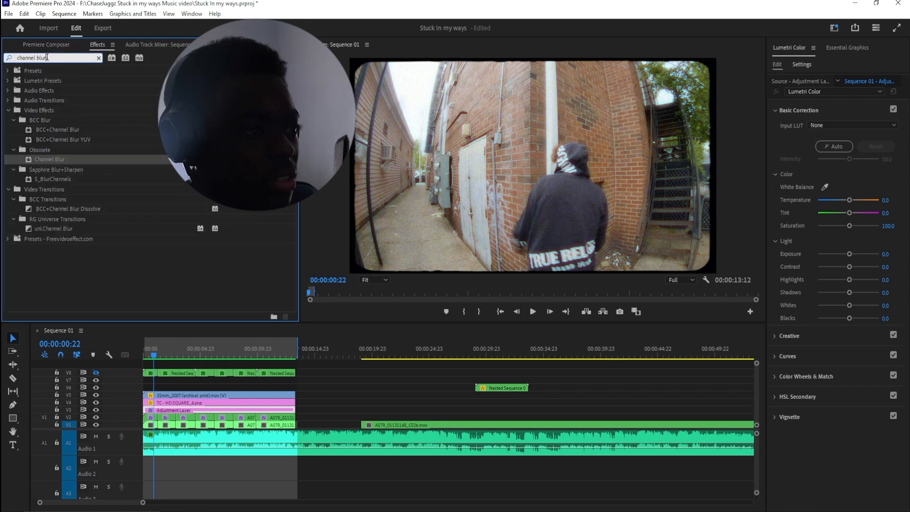
pyautogui.write('wi')
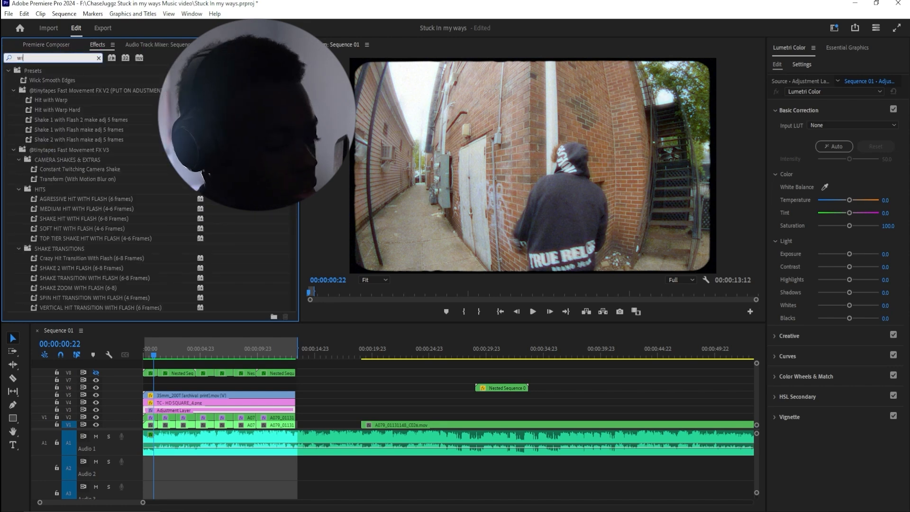
pyautogui.write('cks ha')
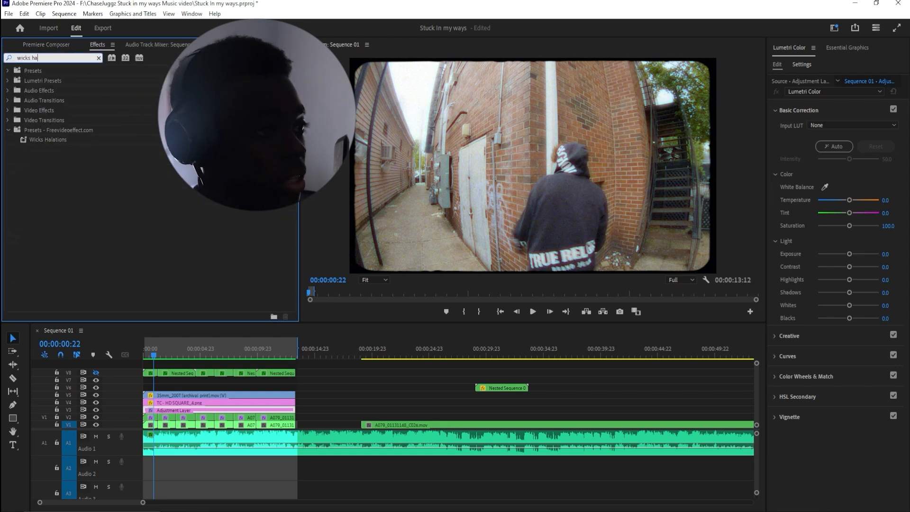